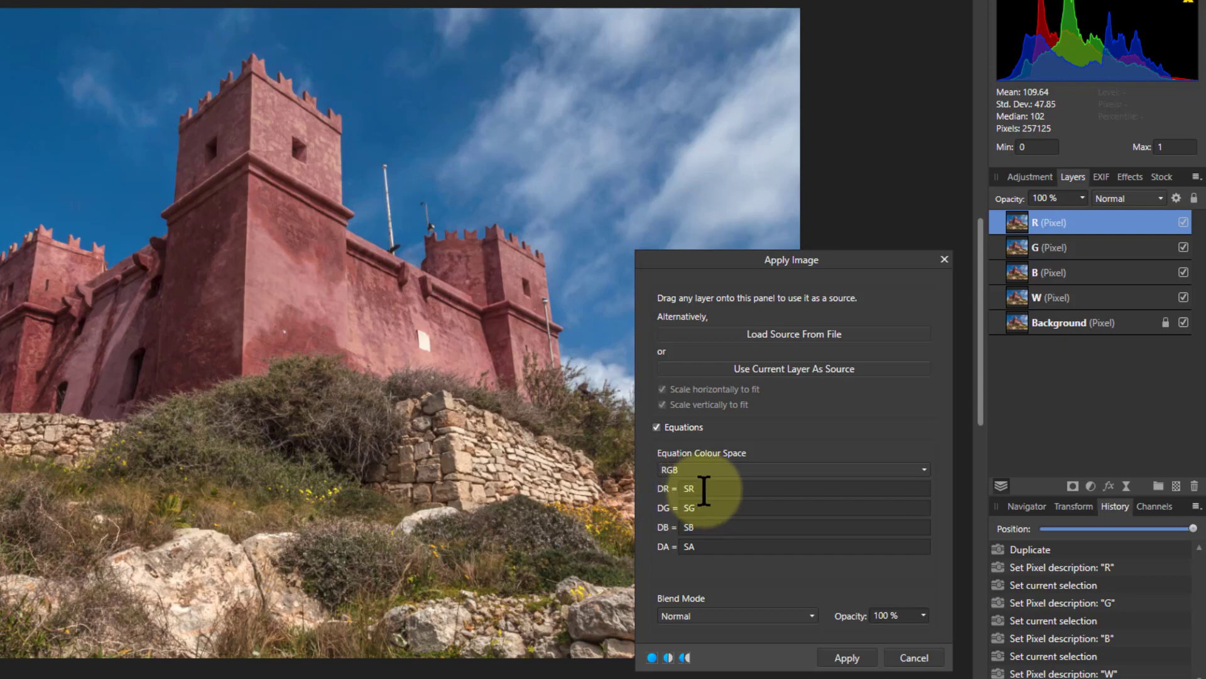
Step: Set the DR equation for layer R to SR-min(SR,SG,SB)
double_click(704, 490)
type(")")
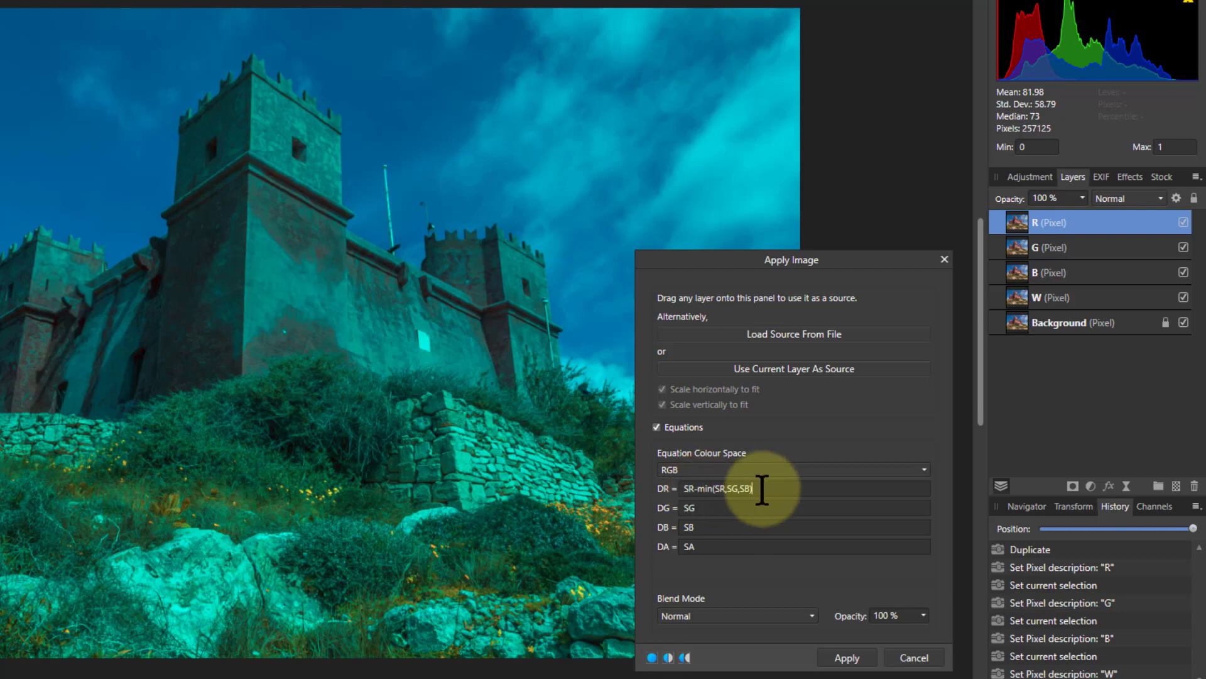
left_click_drag(763, 488, 697, 488)
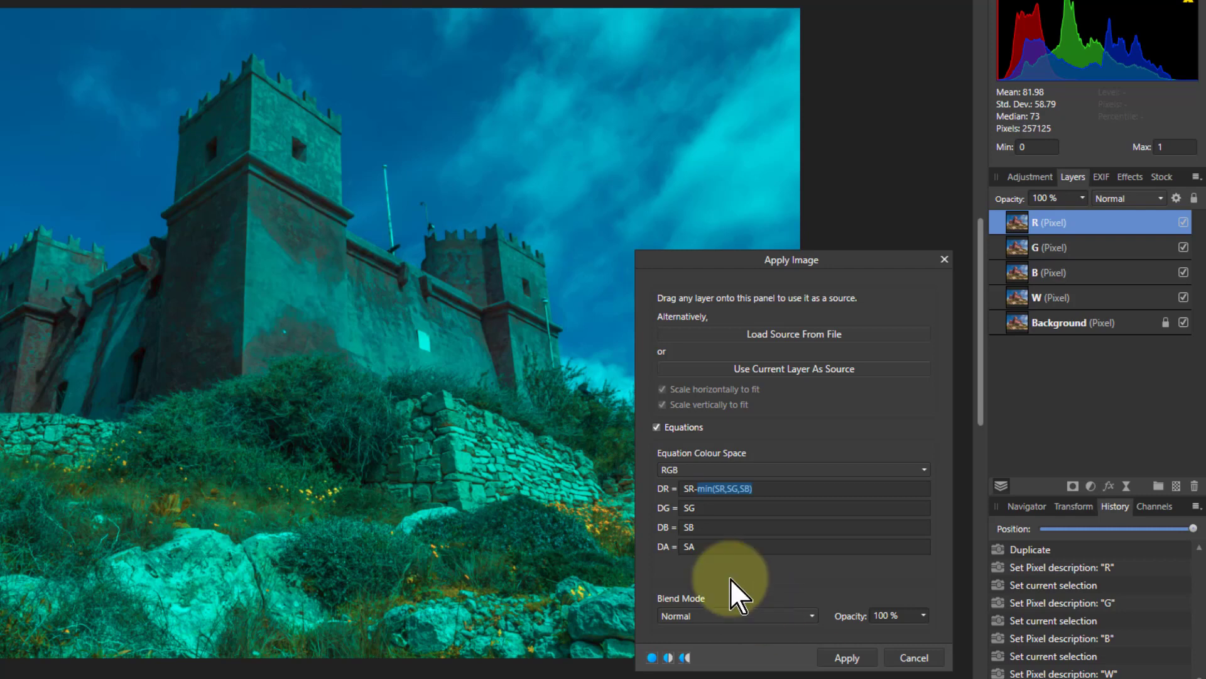
Step: Set the DG and DB equations to 0 and apply the image calculation to layer R
left_click(705, 508)
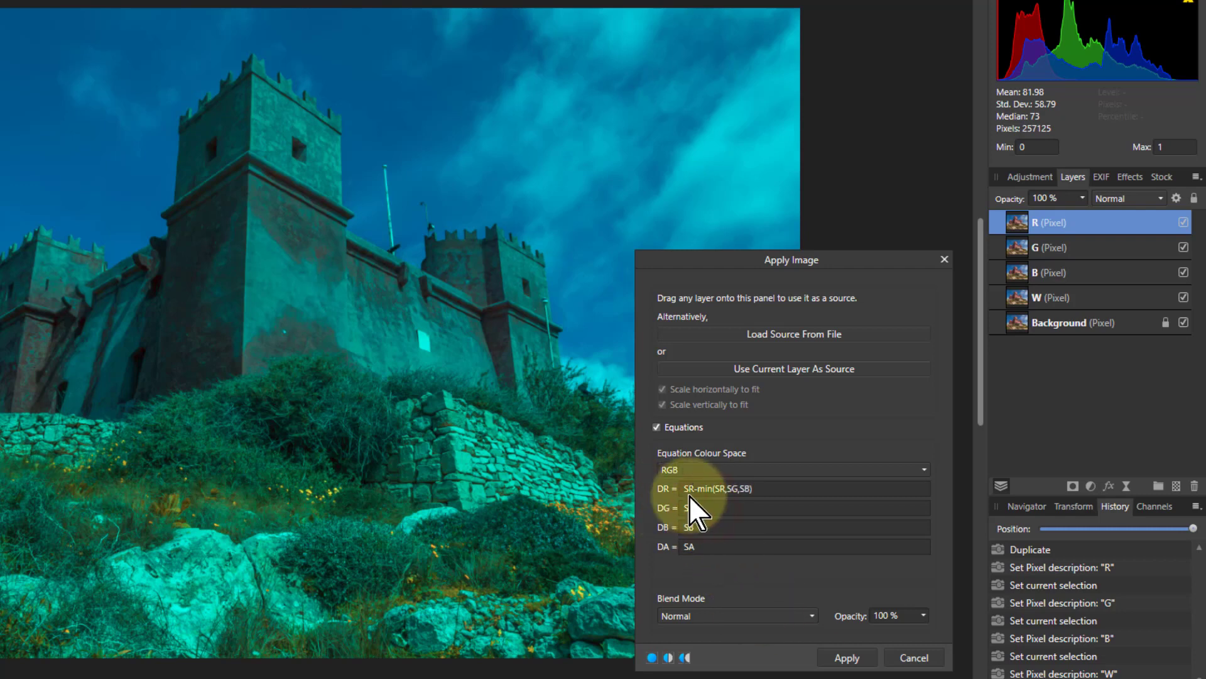
left_click_drag(696, 507, 646, 507)
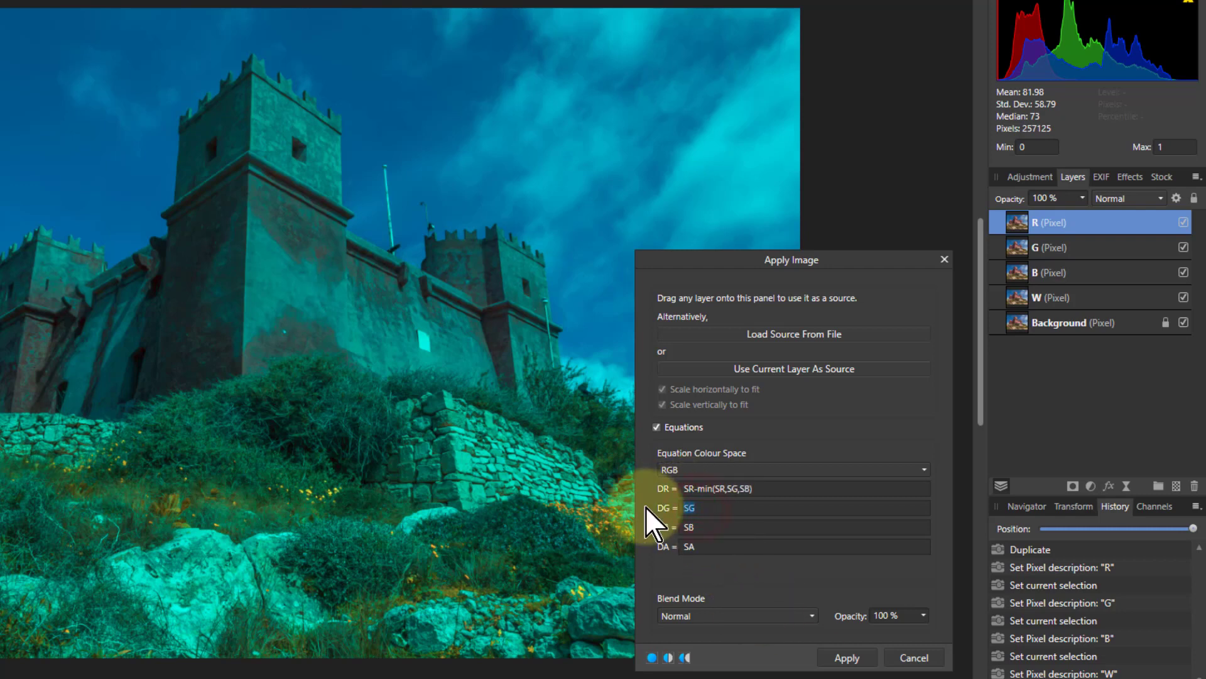
type("0")
left_click_drag(706, 529, 650, 526)
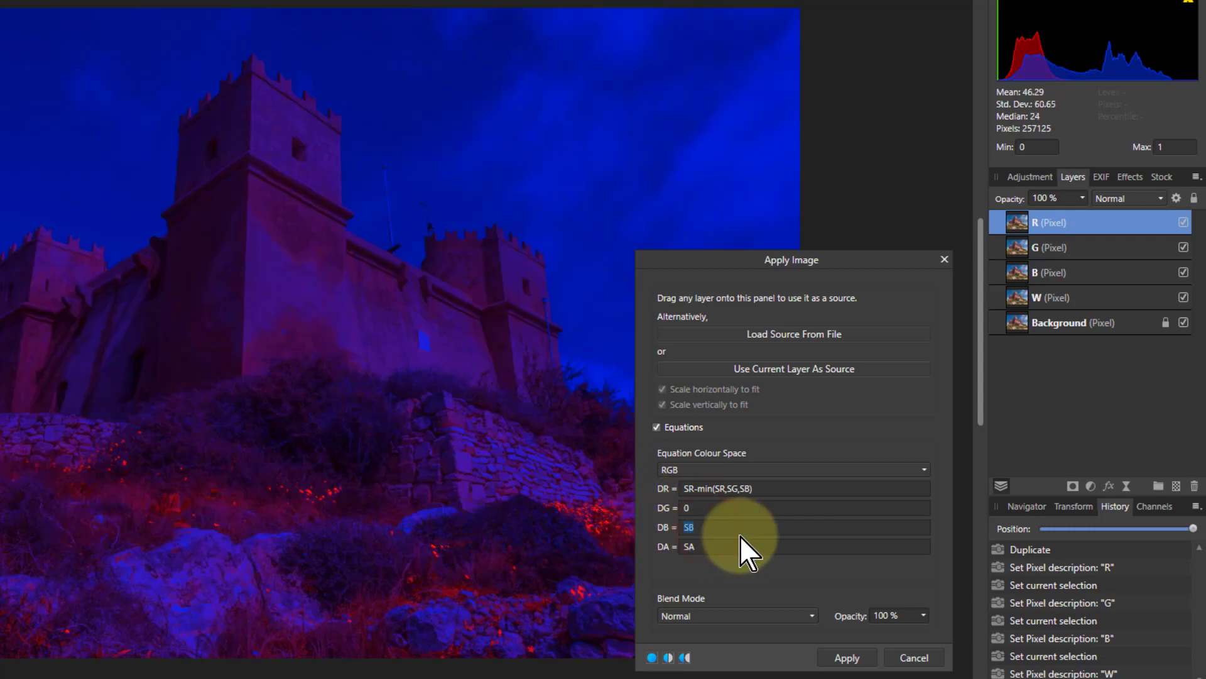
type("0")
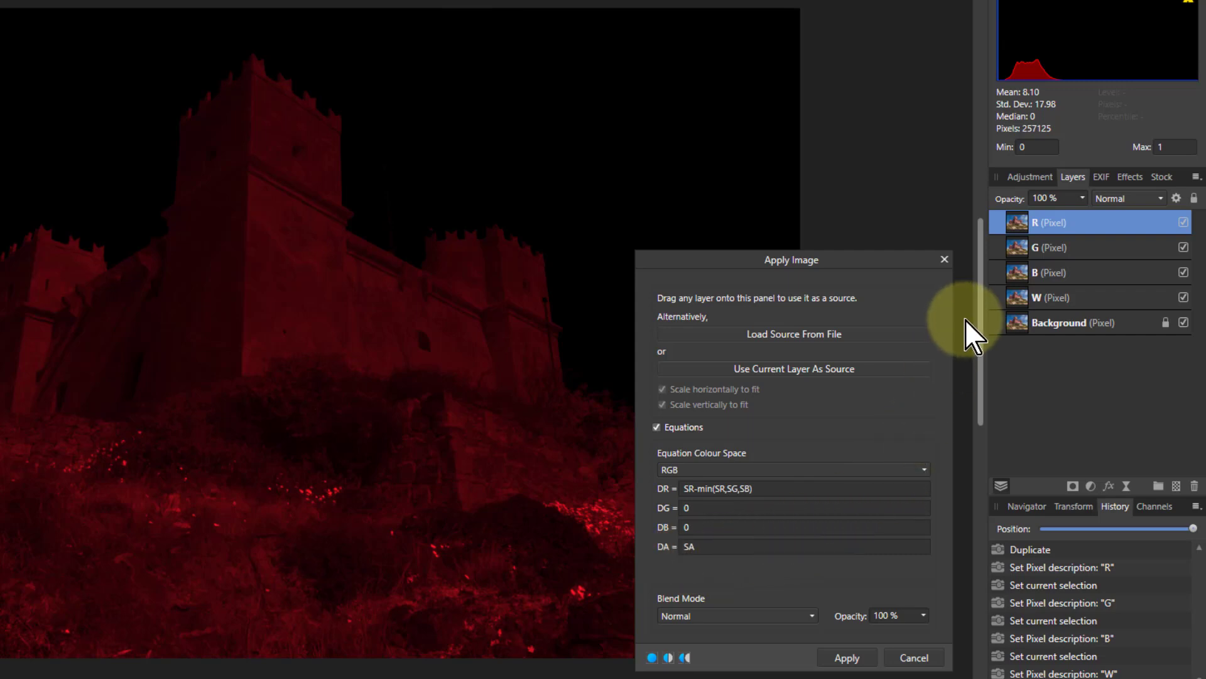
left_click(846, 657)
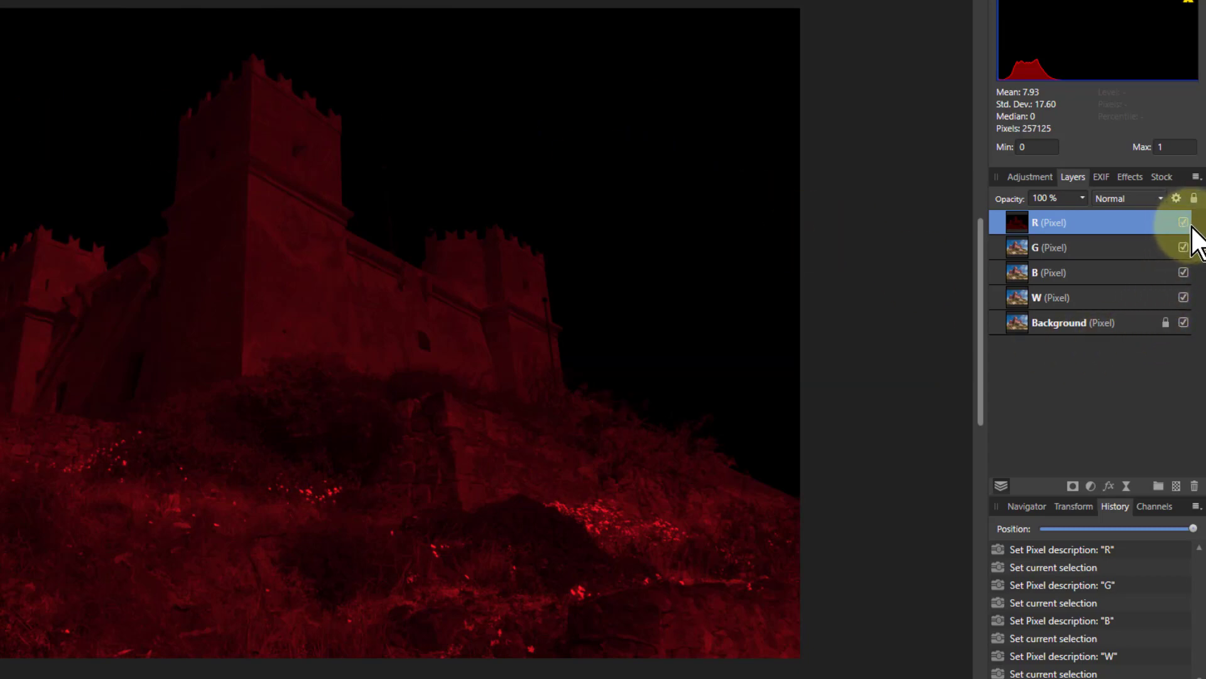
Step: Hide layer R and start Apply Image on layer G, using the current layer as source with equations enabled
left_click(1184, 223)
left_click(1044, 251)
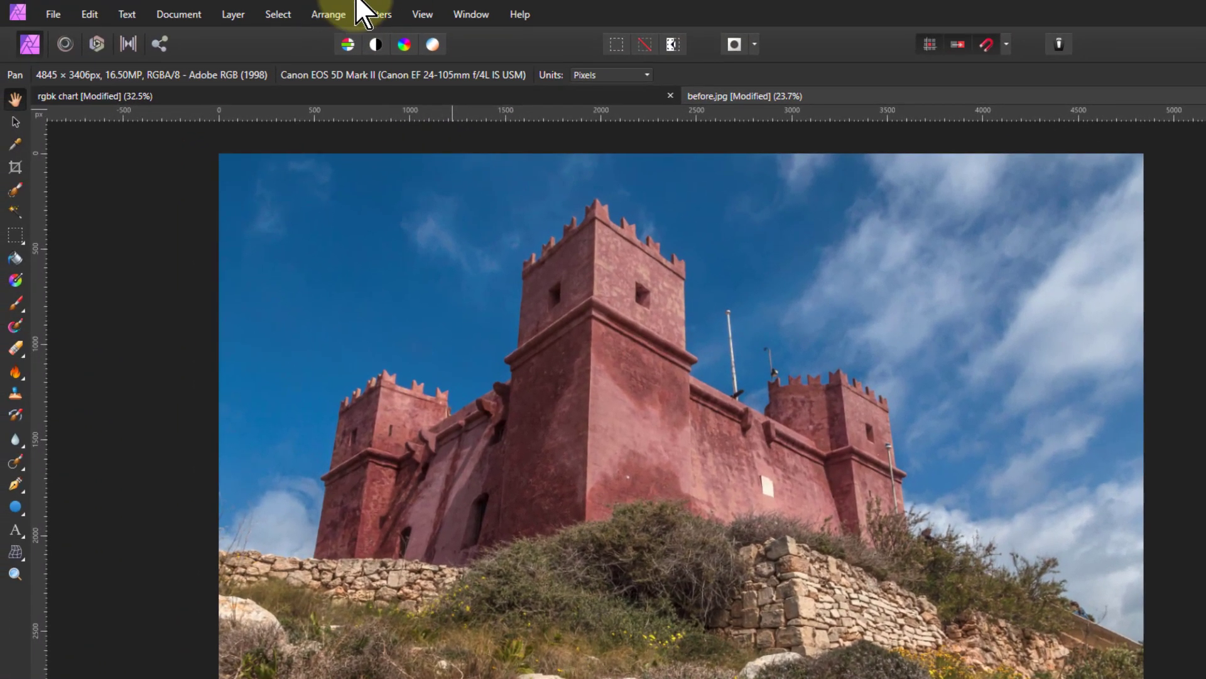
left_click(388, 12)
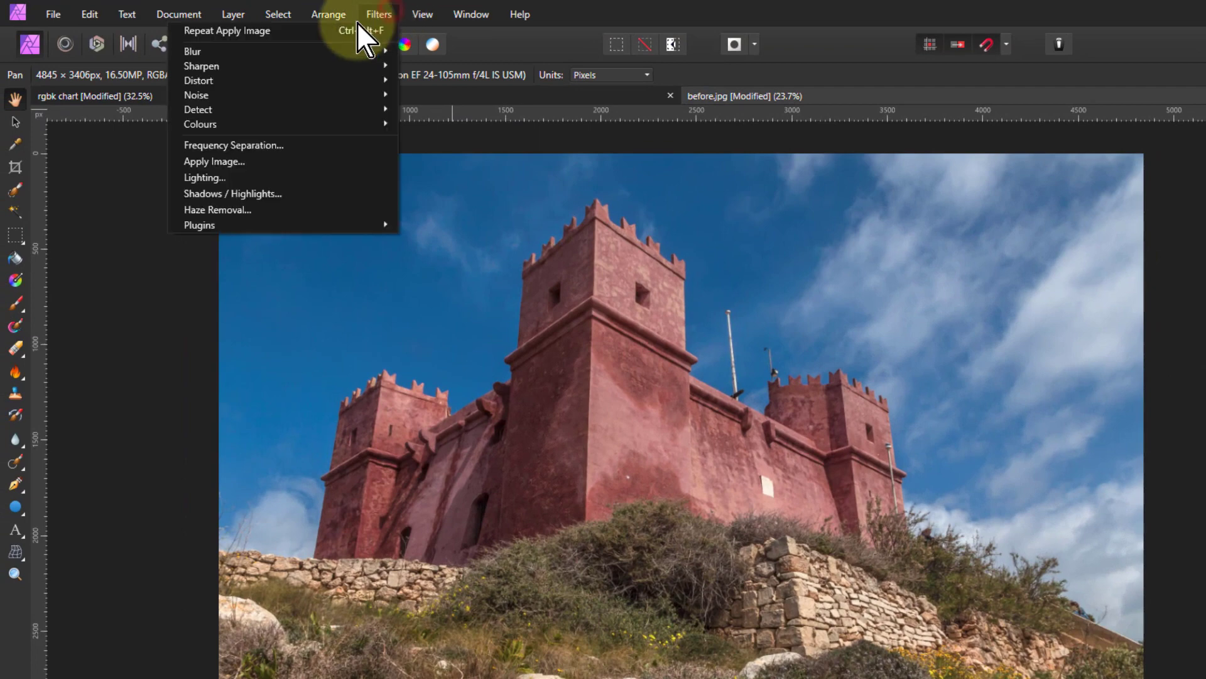
left_click(290, 166)
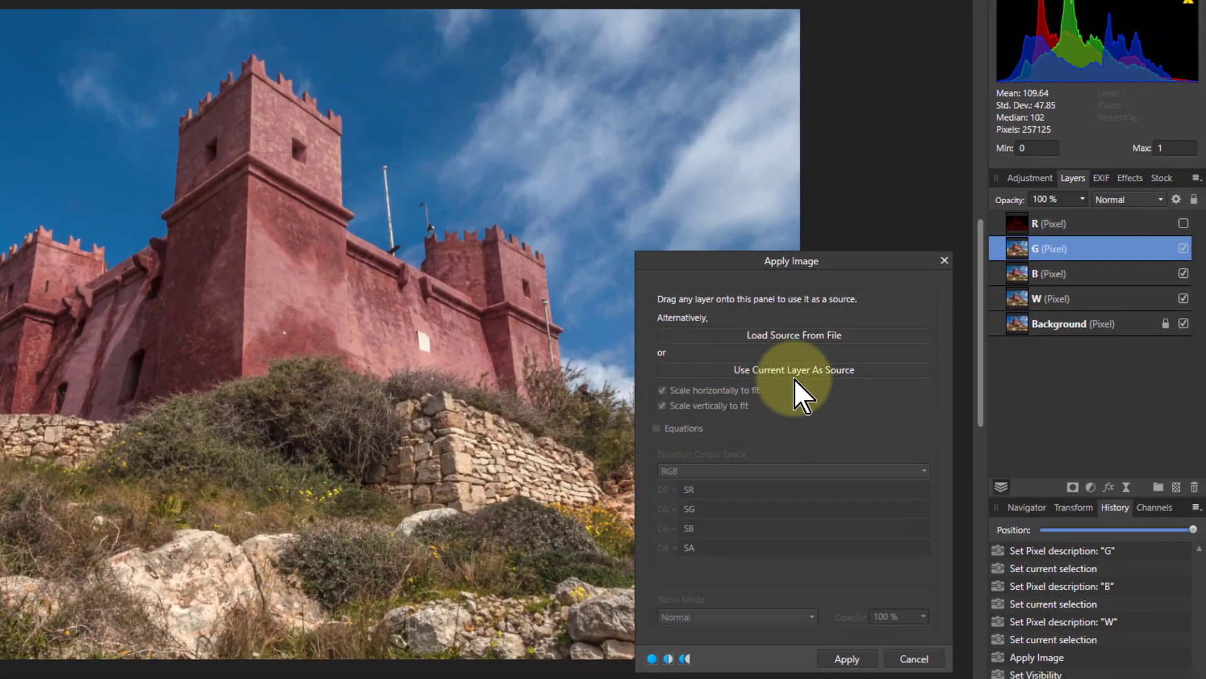
left_click(657, 429)
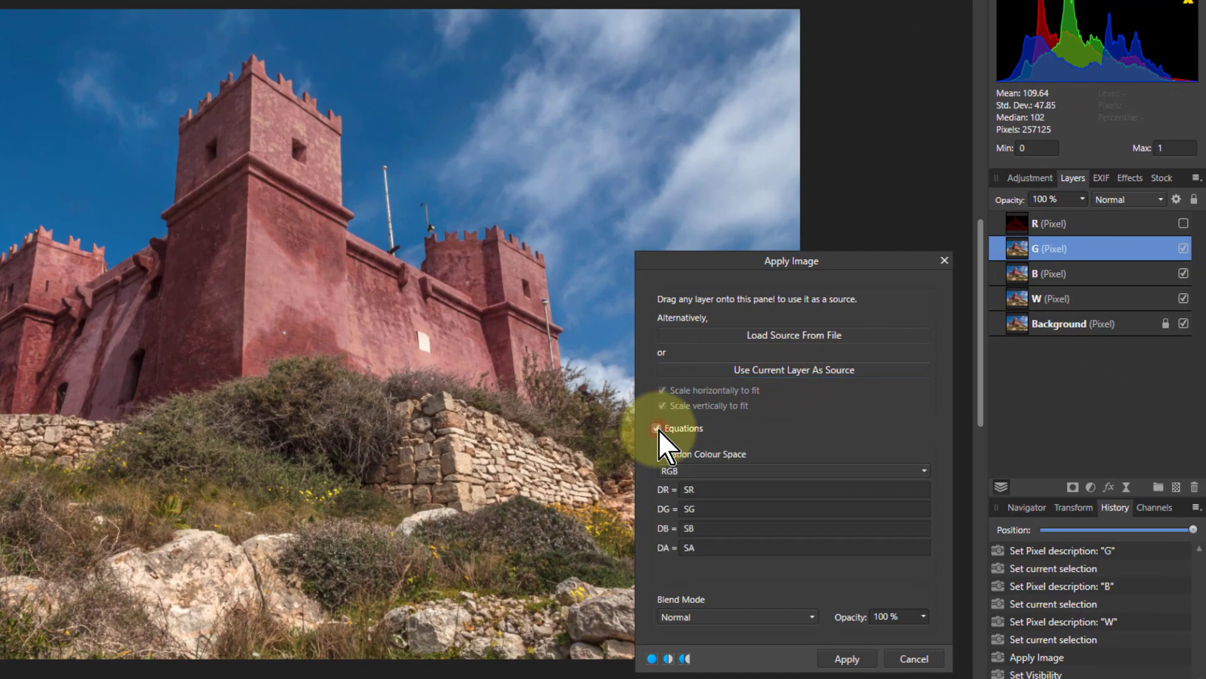
Step: Set the equations to DR 0, DG SG-min(SR,SG,SB) and DB 0, and apply them to layer G
left_click(699, 488)
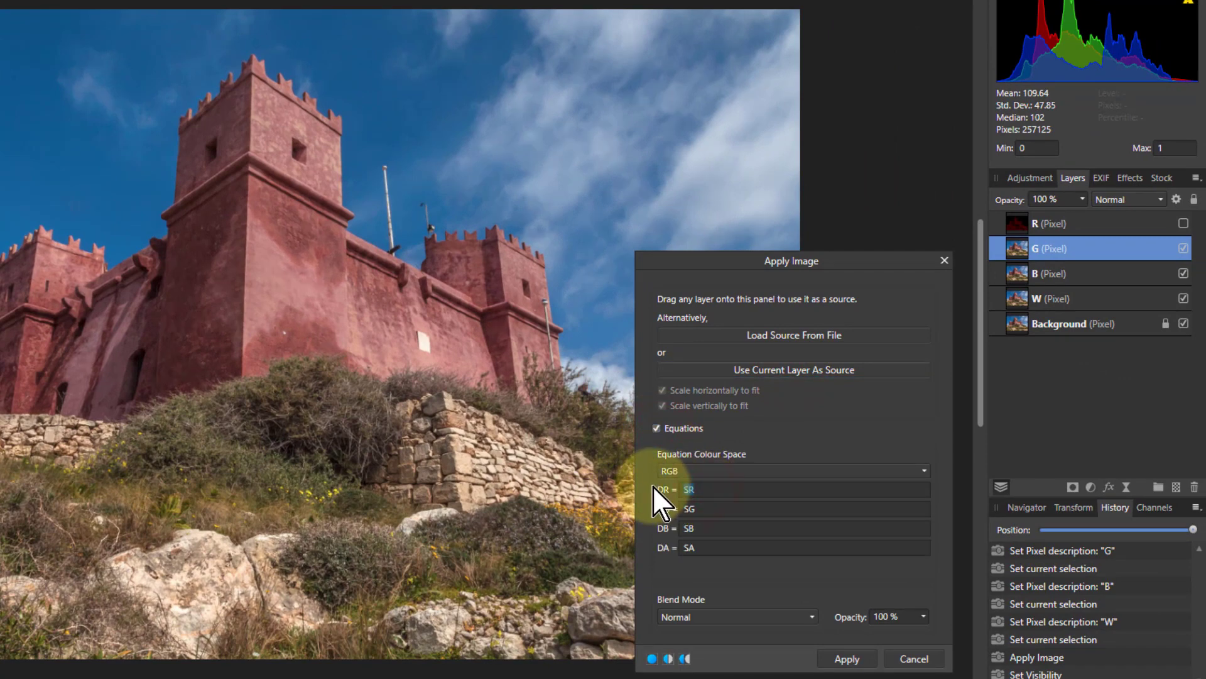
type("0")
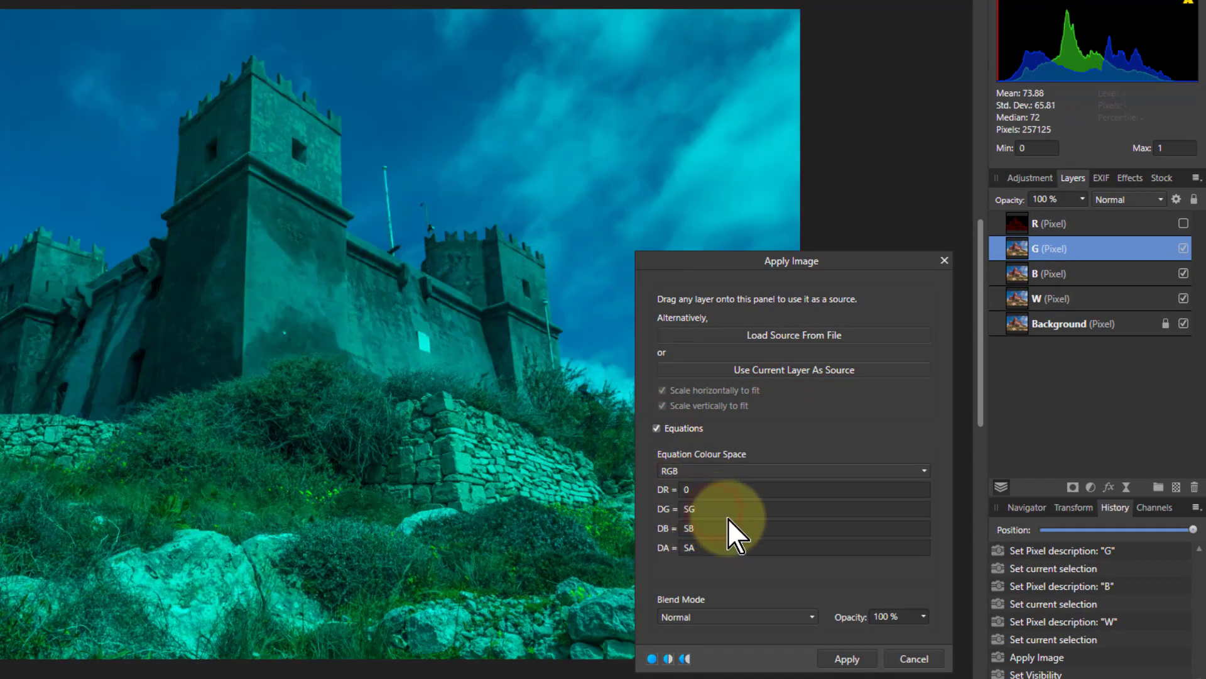
type(" min(SR,SG,SB)")
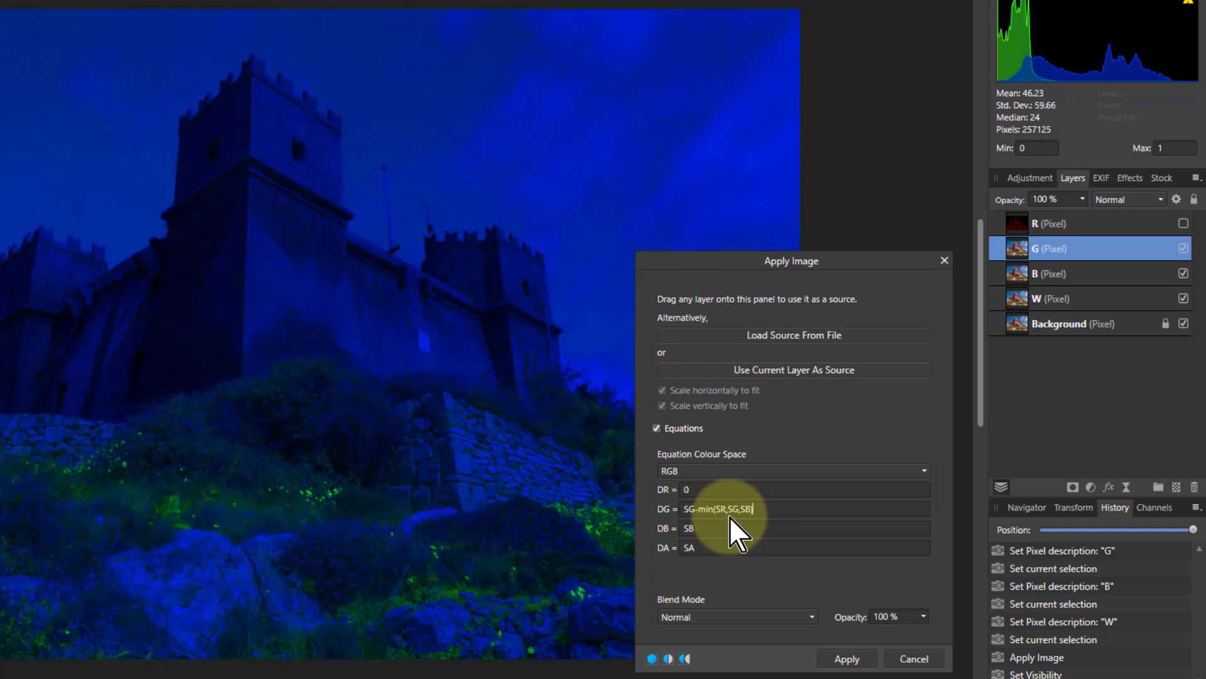
double_click(712, 528)
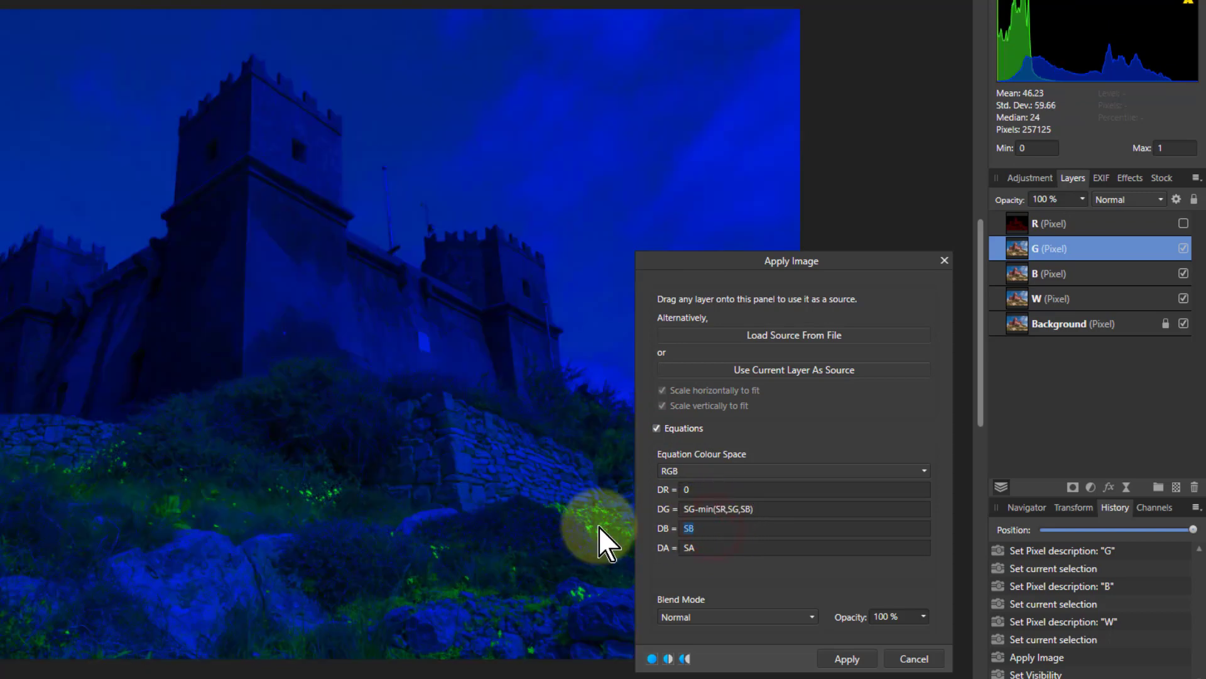
type("0")
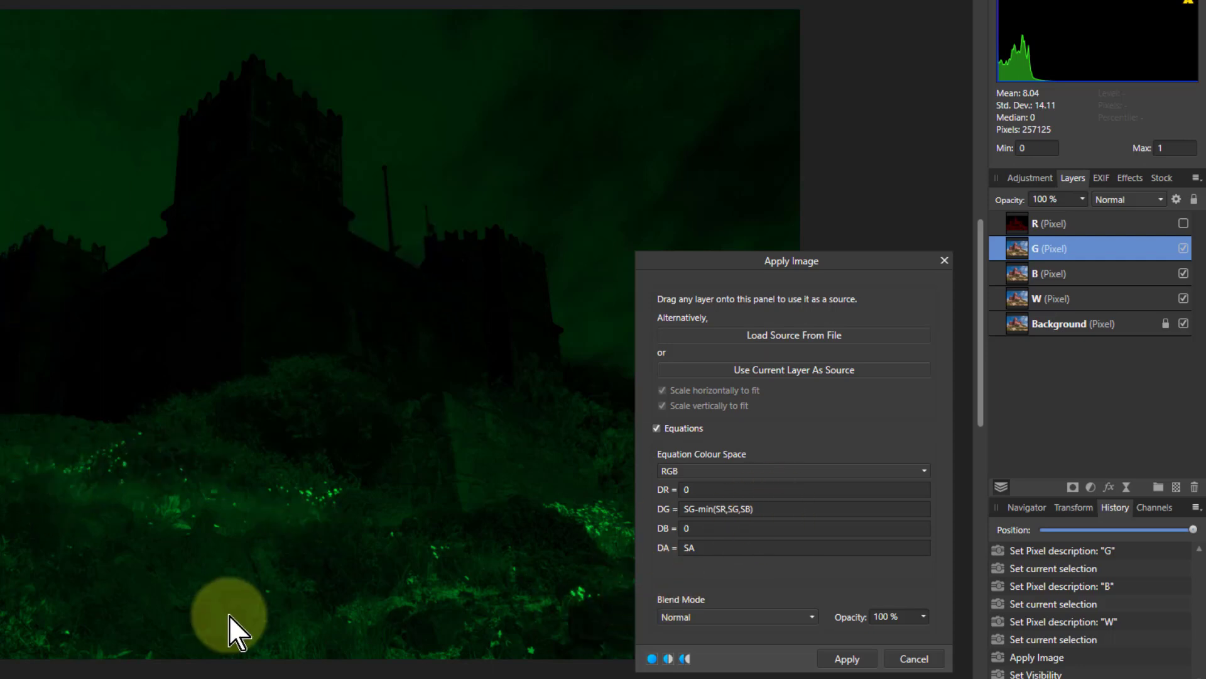
left_click(843, 659)
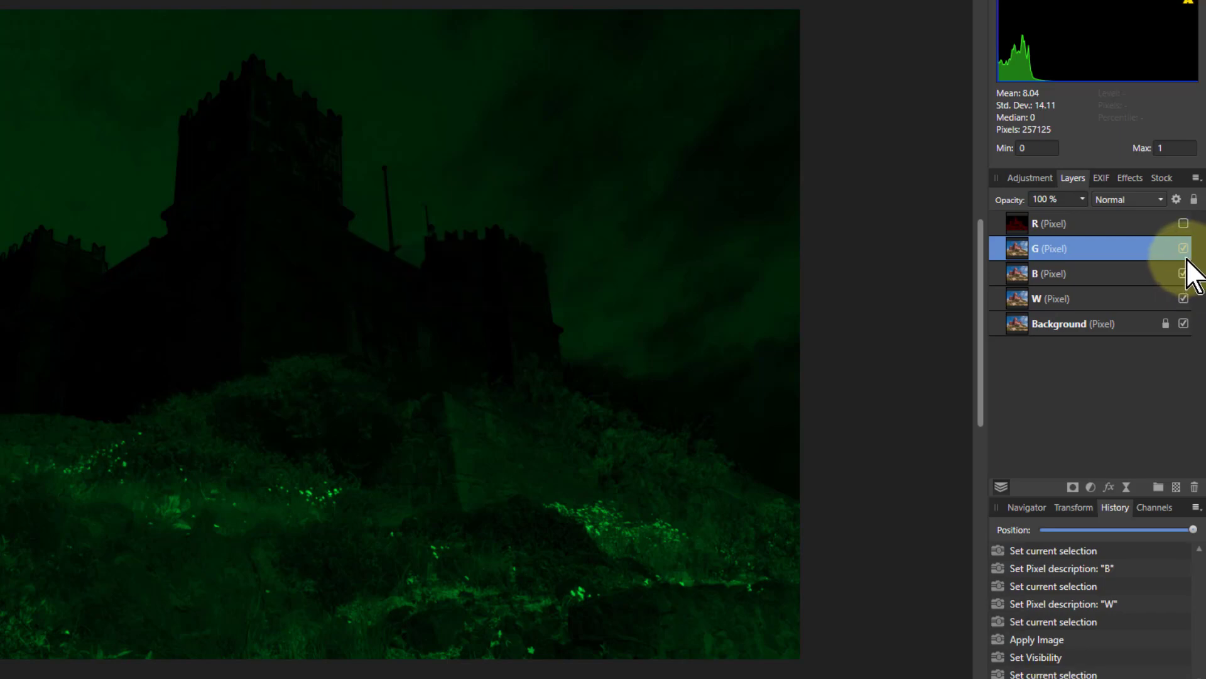
Step: Hide layer G and start Apply Image on layer B, using the current layer as source with equations enabled
left_click(1185, 249)
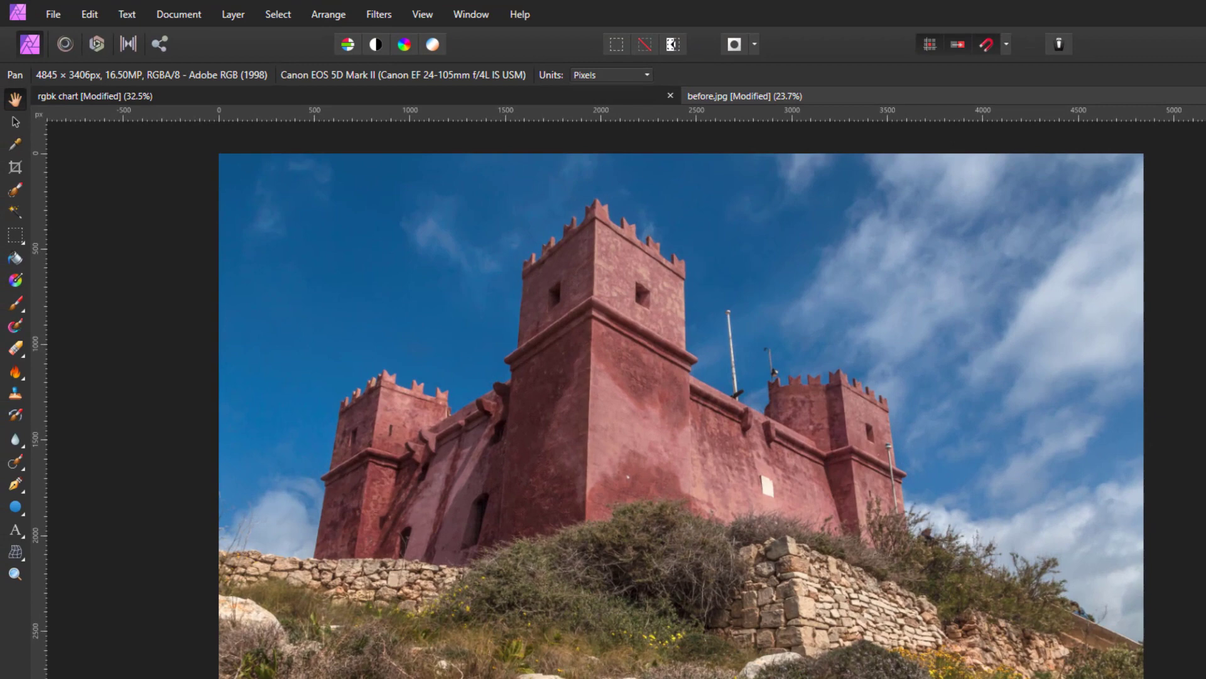
left_click(377, 14)
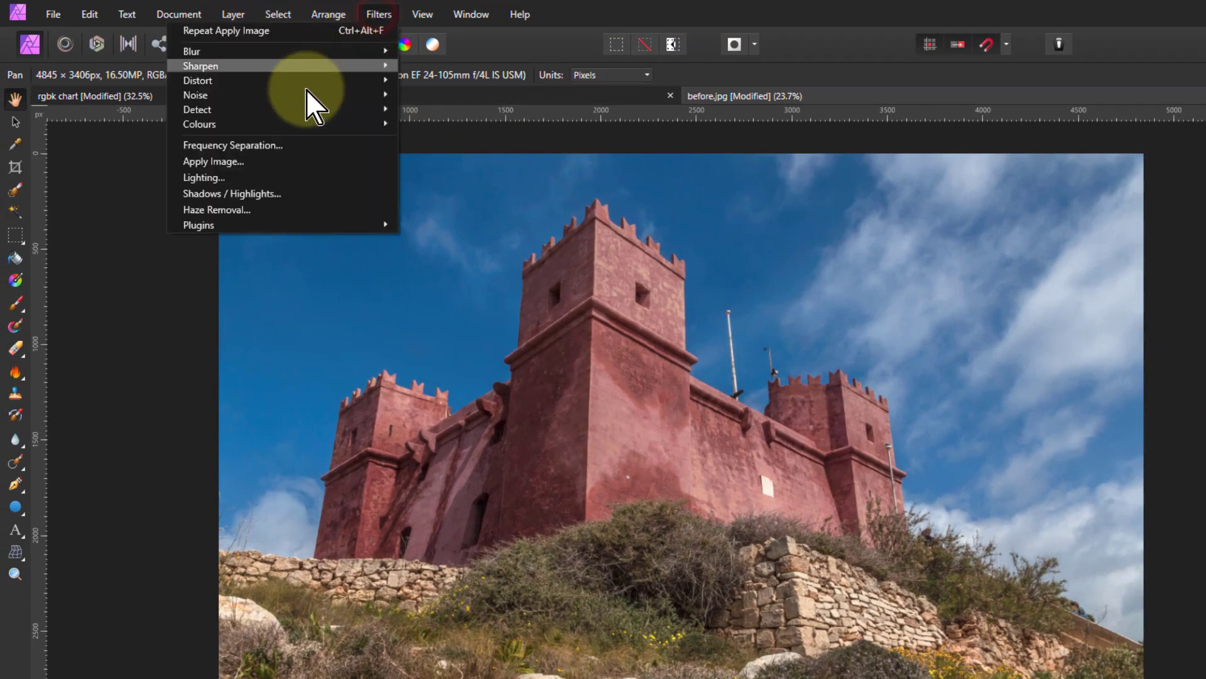
left_click(302, 162)
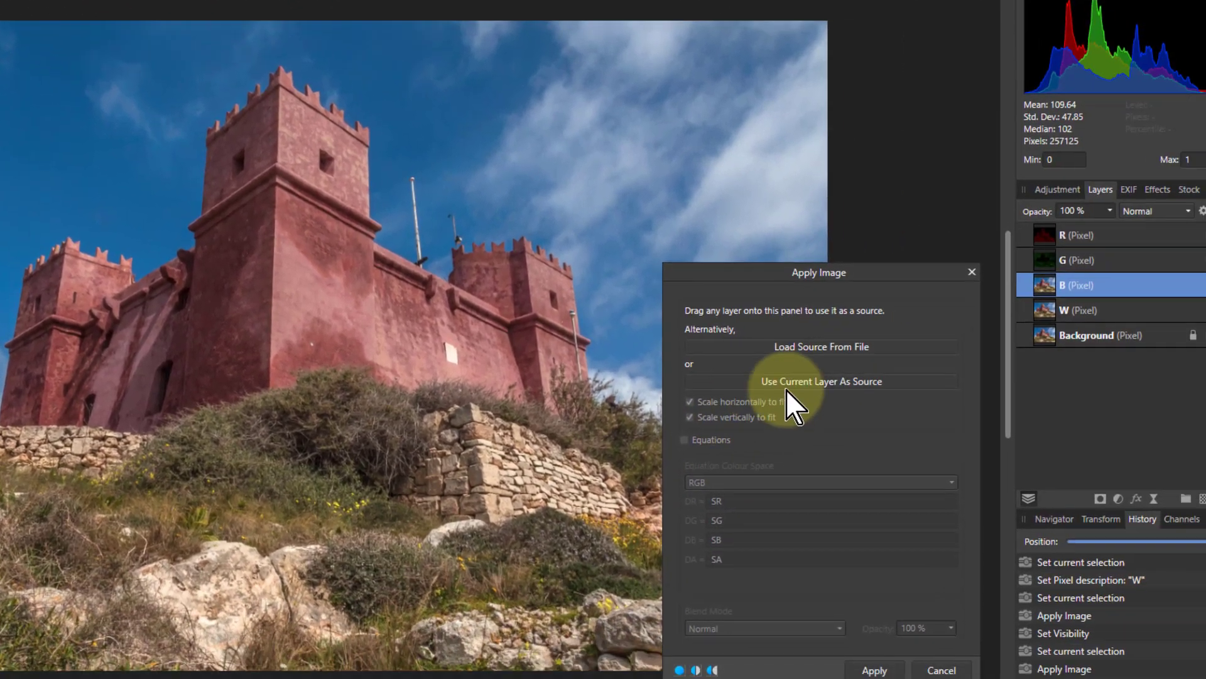
left_click(806, 382)
left_click(684, 439)
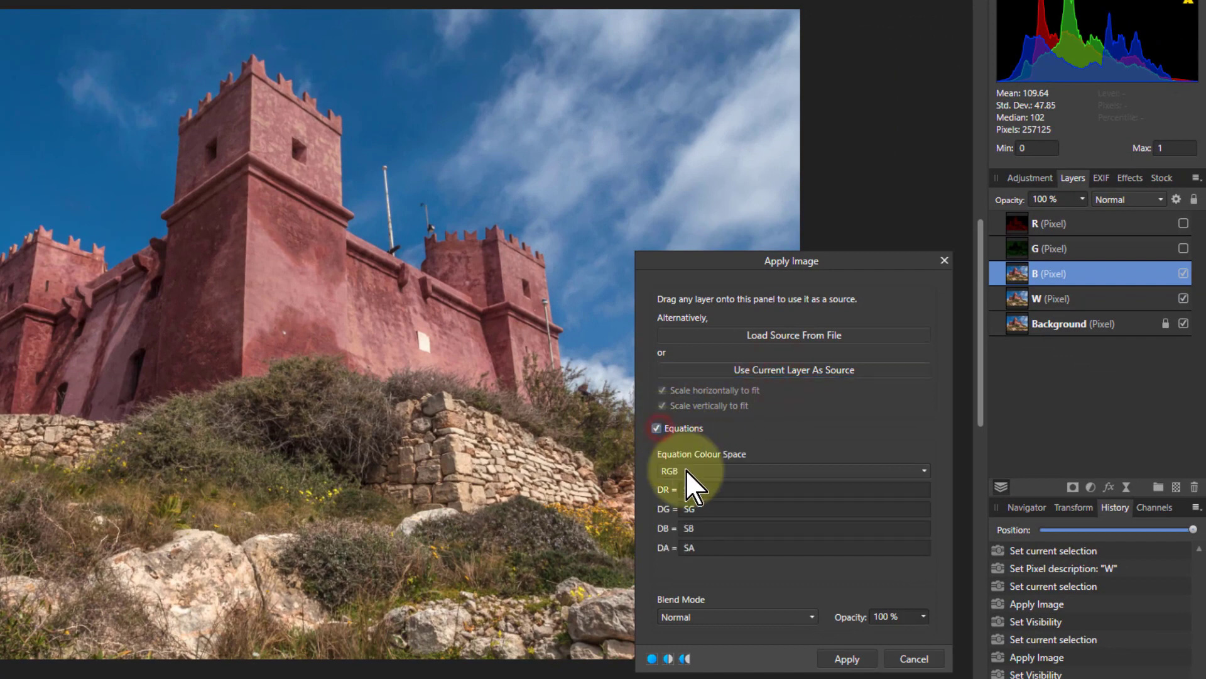
Step: Set the equations to DR 0, DG 0 and DB SB-min(SR,SG,SB), and apply them to layer B
double_click(698, 488)
type("0")
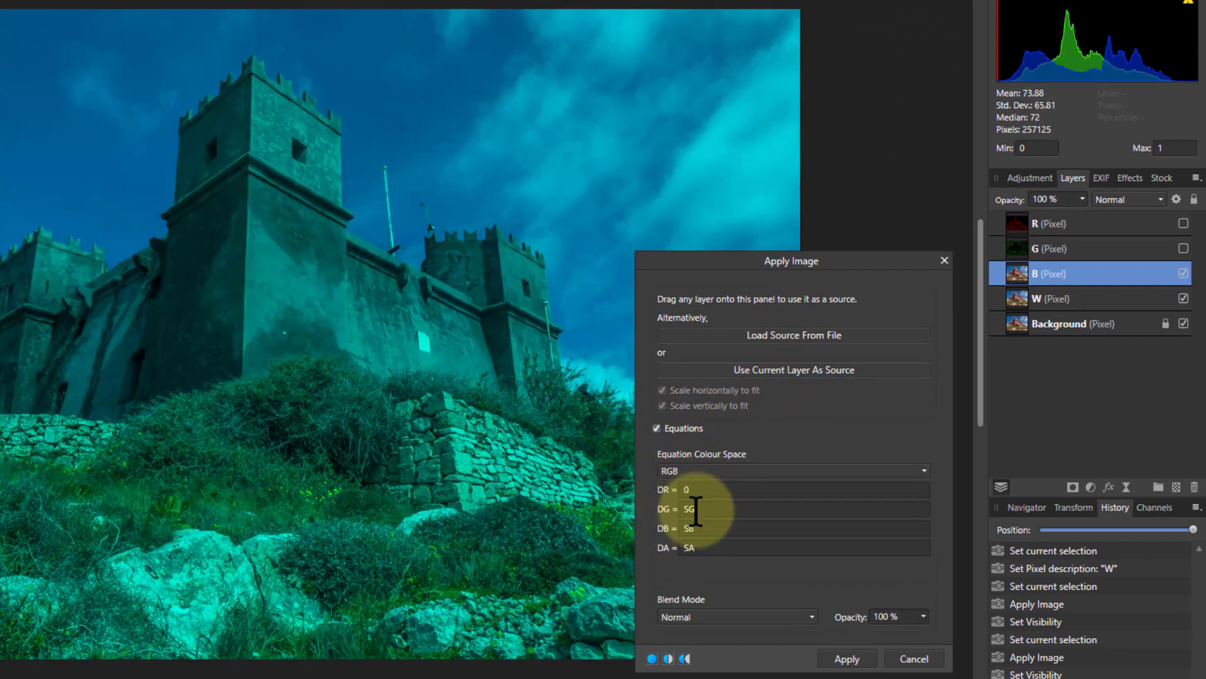
double_click(688, 508)
type("0")
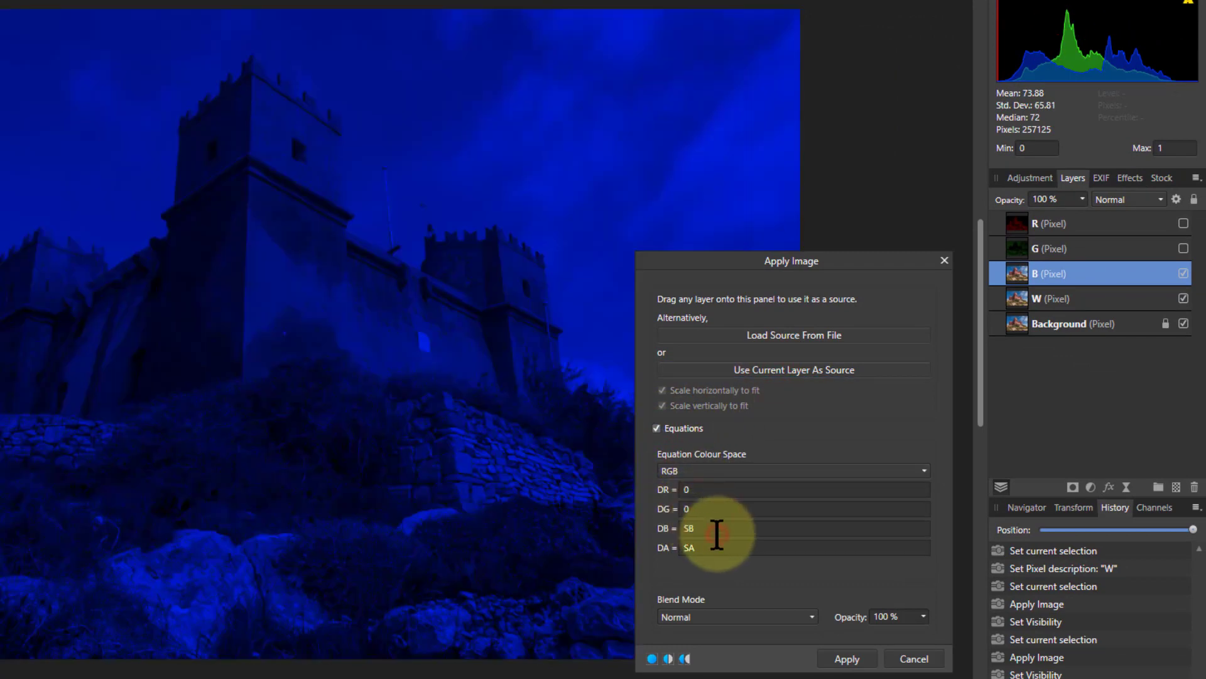
double_click(711, 528)
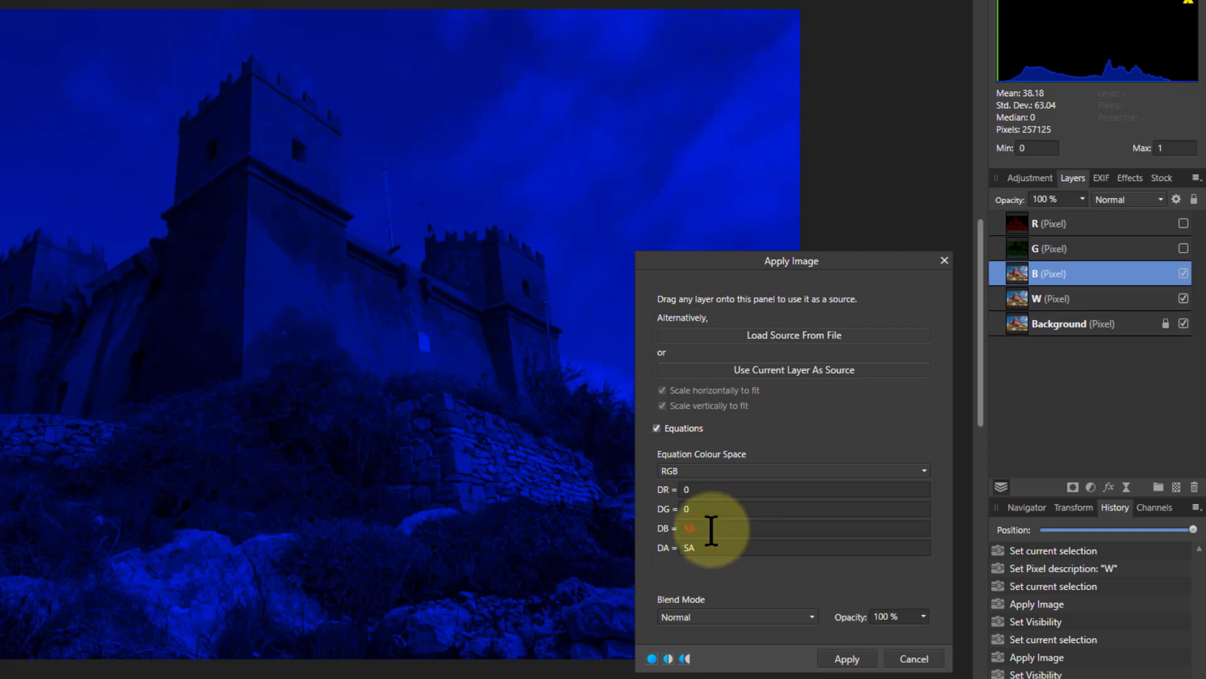
type("SB-min(SR,SG,SB)")
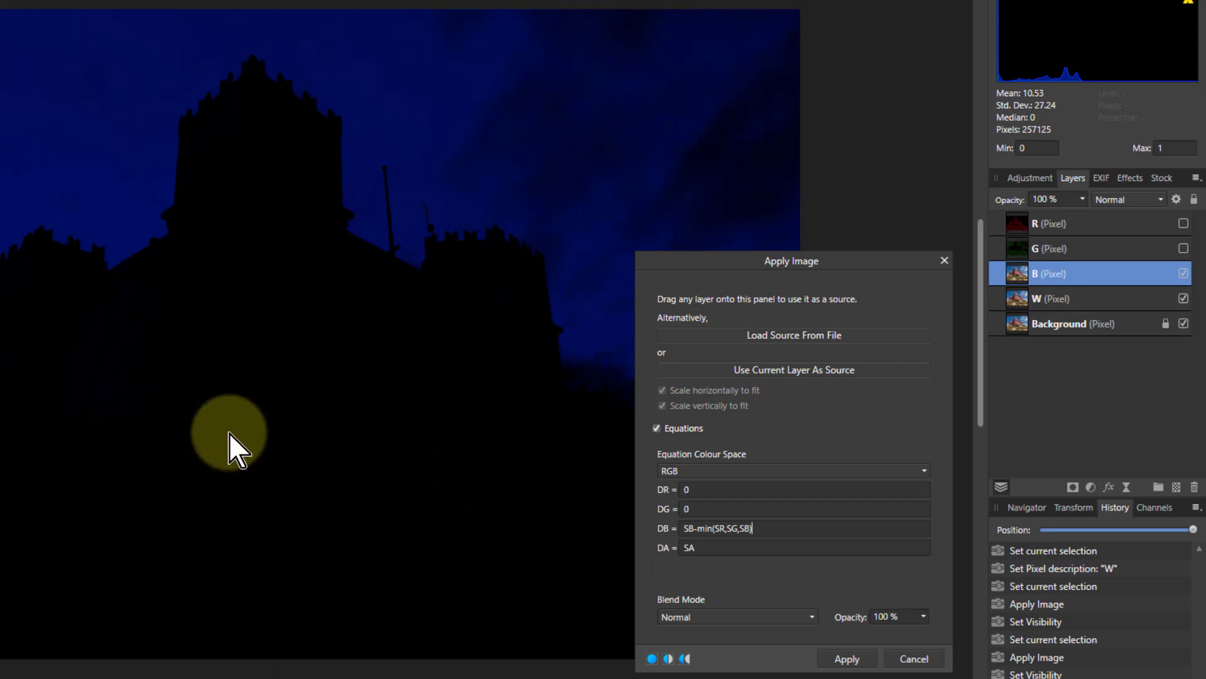
left_click(848, 659)
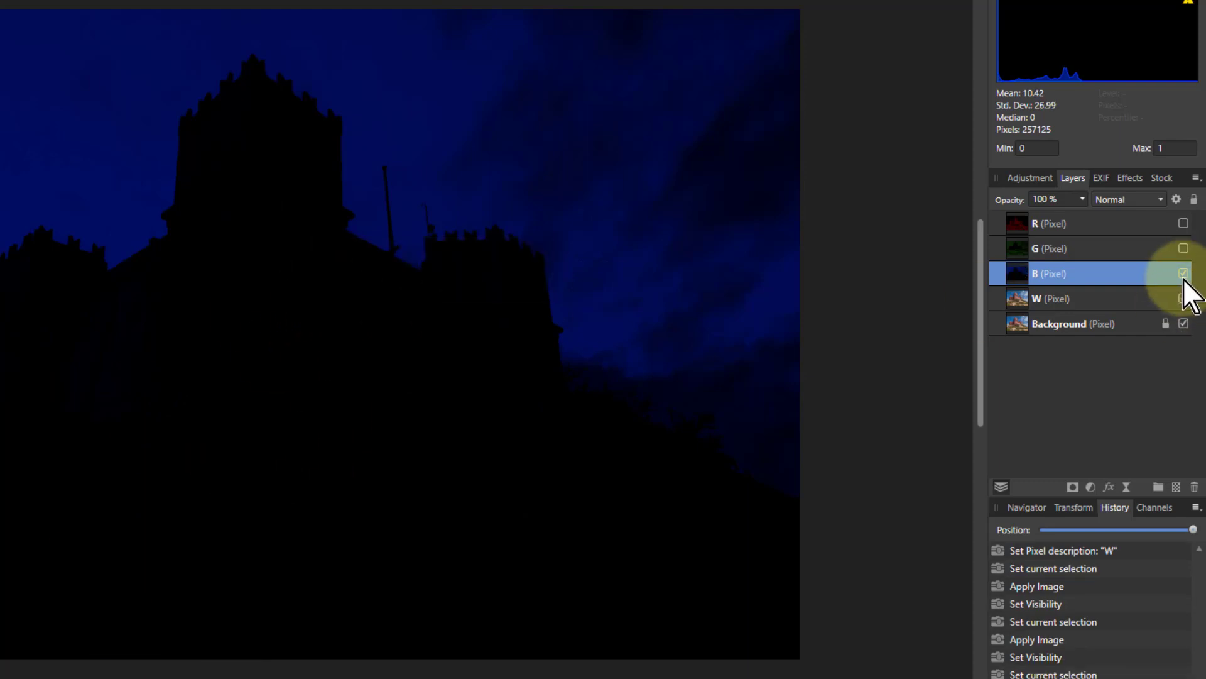
Step: Hide layer B and start Apply Image on layer W, using the current layer as source with equations enabled
left_click(1183, 298)
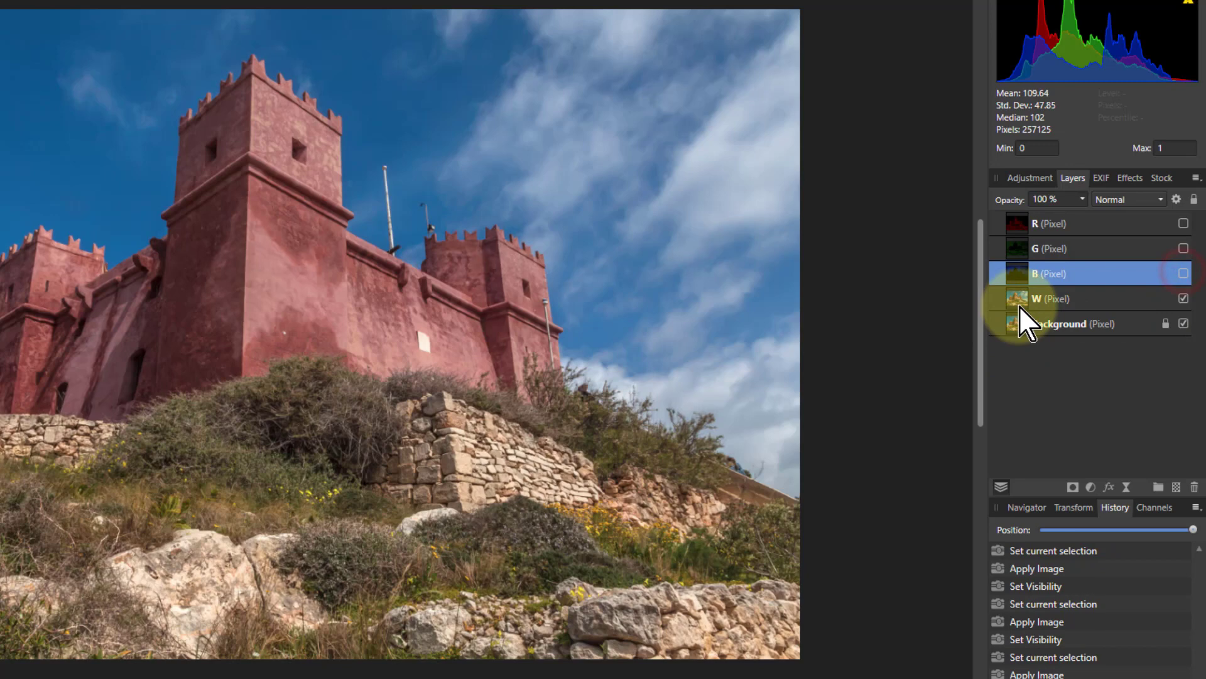
left_click(1020, 301)
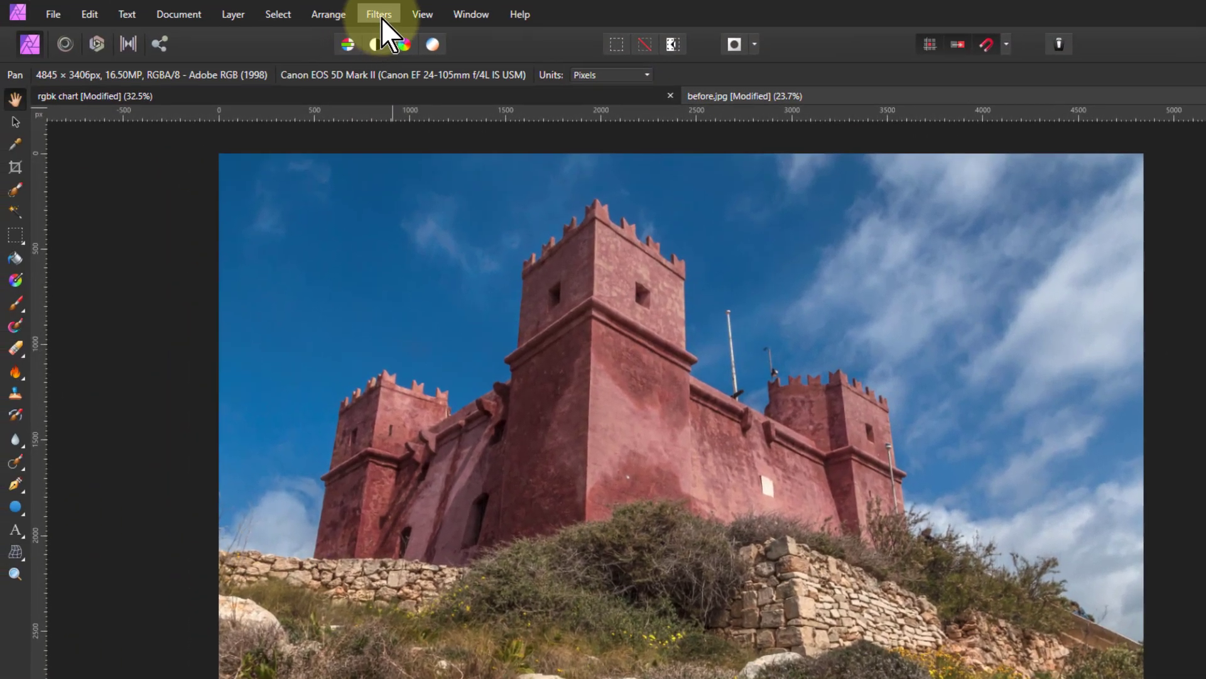
left_click(381, 18)
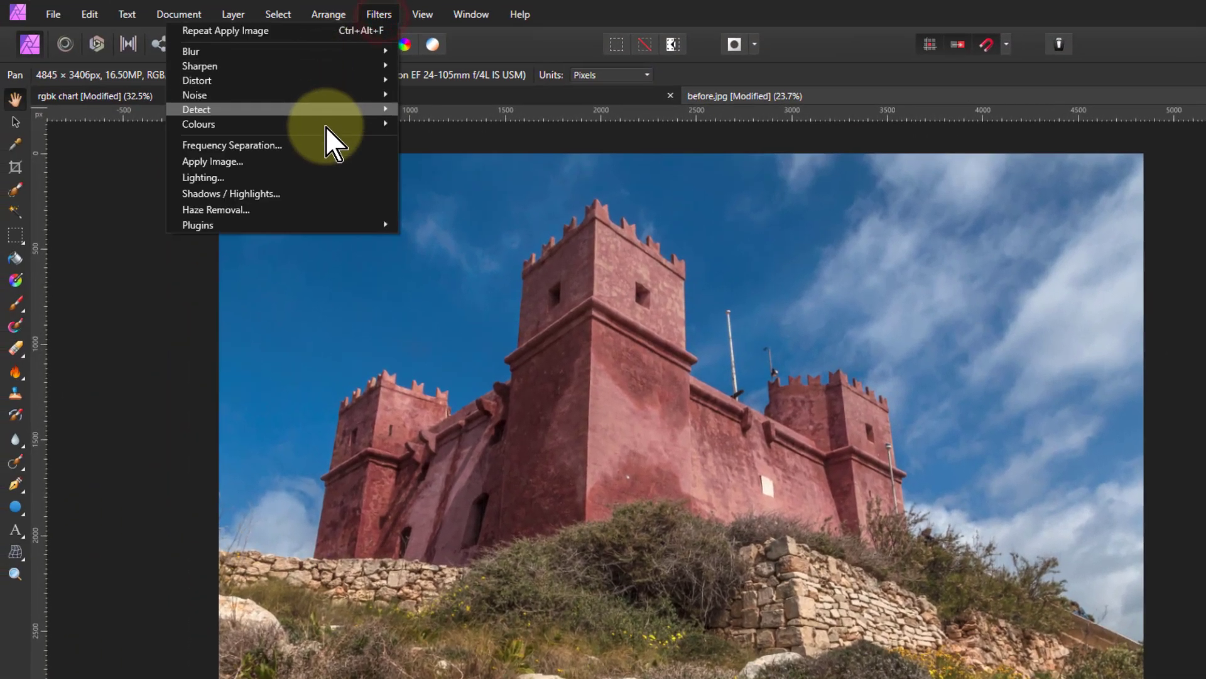
left_click(325, 159)
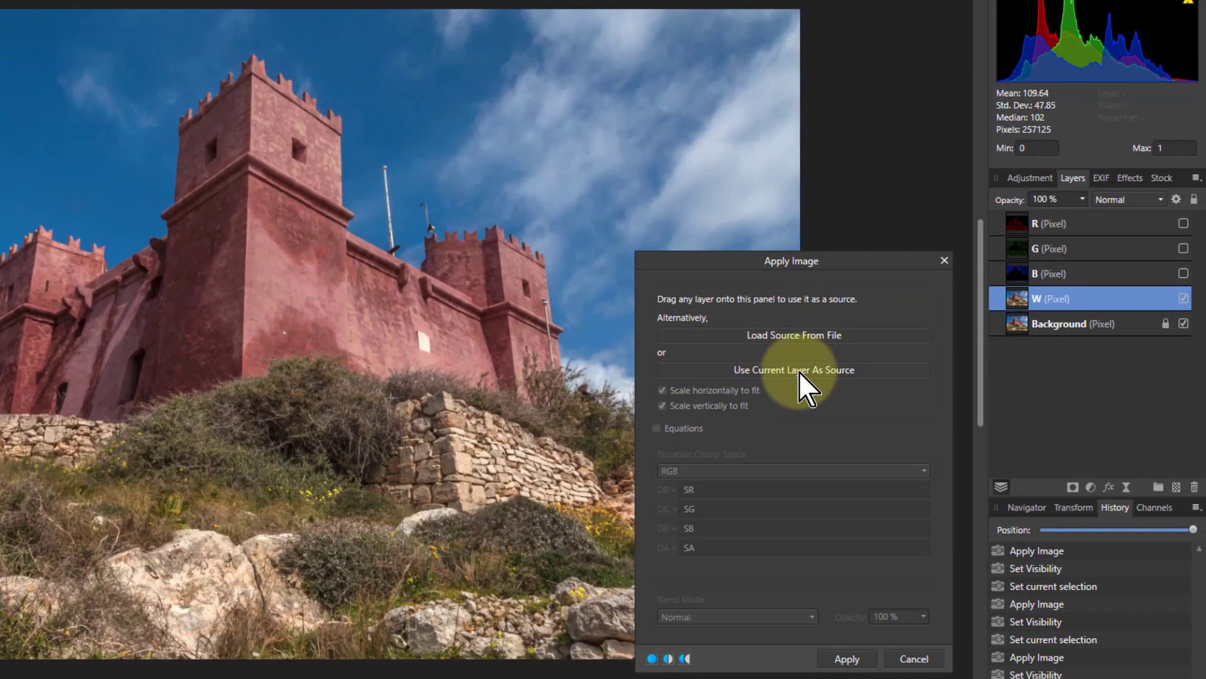
left_click(799, 372)
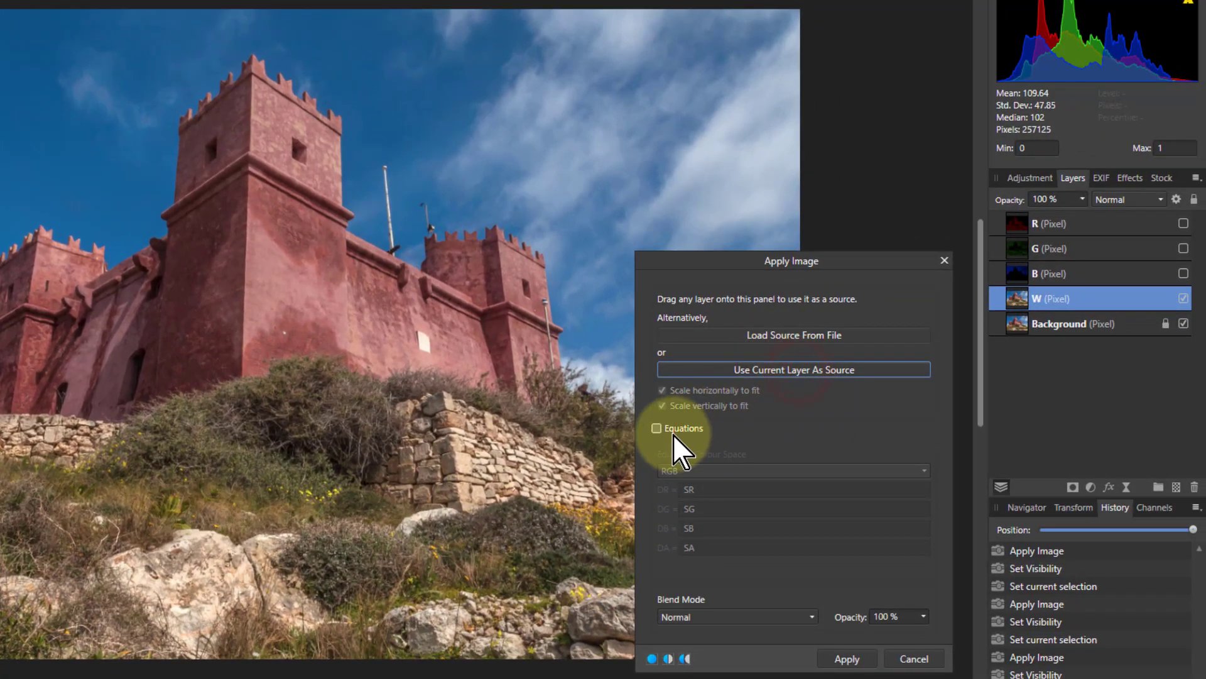
left_click(656, 428)
Step: Set the DR, DG and DB equations for layer W all to min(SR,SG,SB)
left_click(707, 491)
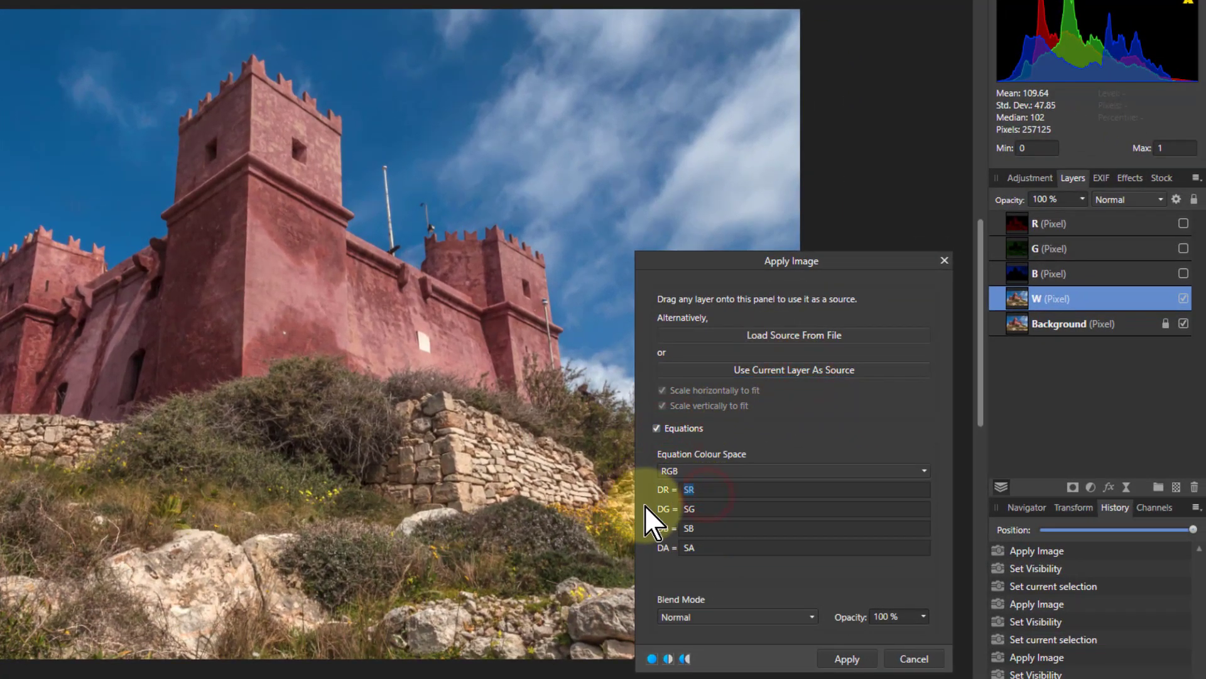
type("min(SR,SG,SB)")
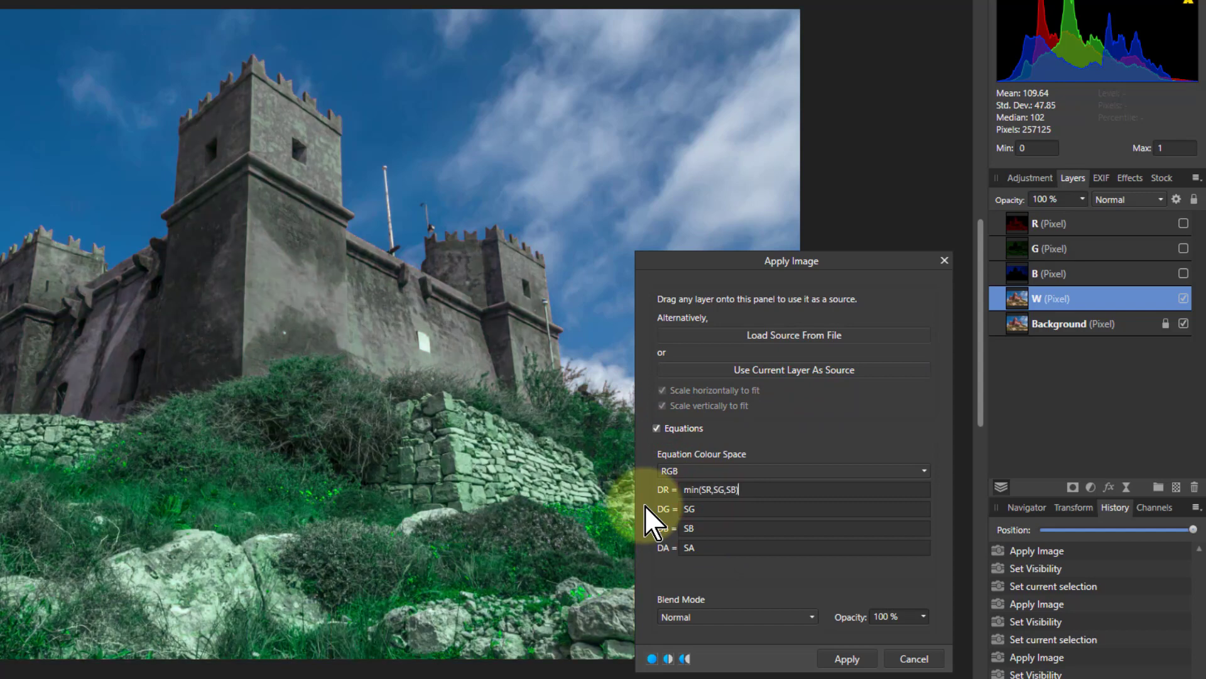
left_click(697, 509)
type("min(SR,SG,SB)")
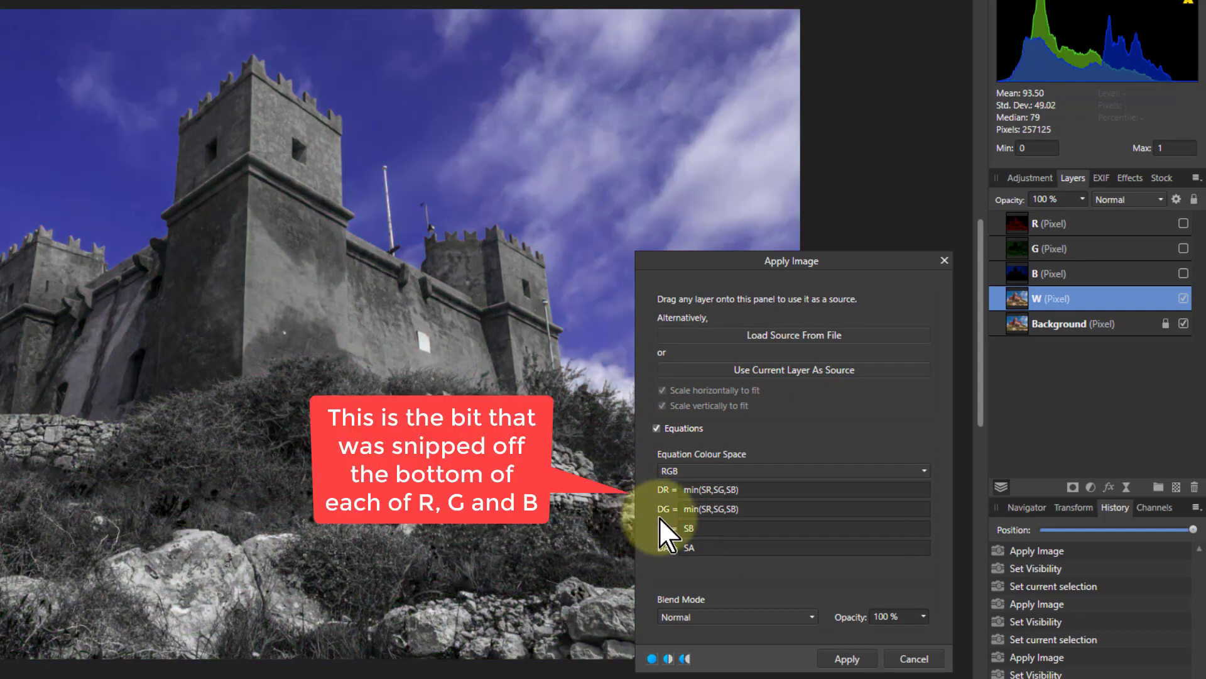
left_click(697, 528)
type("min(SR,SG,SB)")
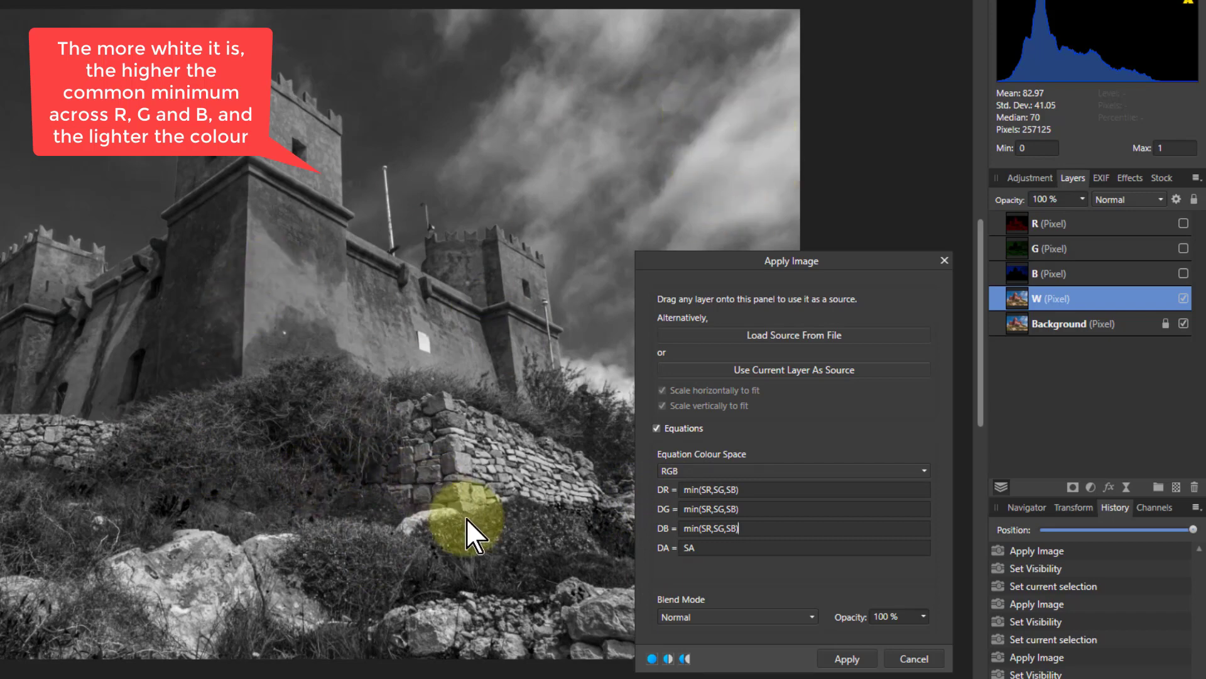
Step: Apply the minimum-value equations to layer W and make layers R, G and B visible again
left_click(844, 659)
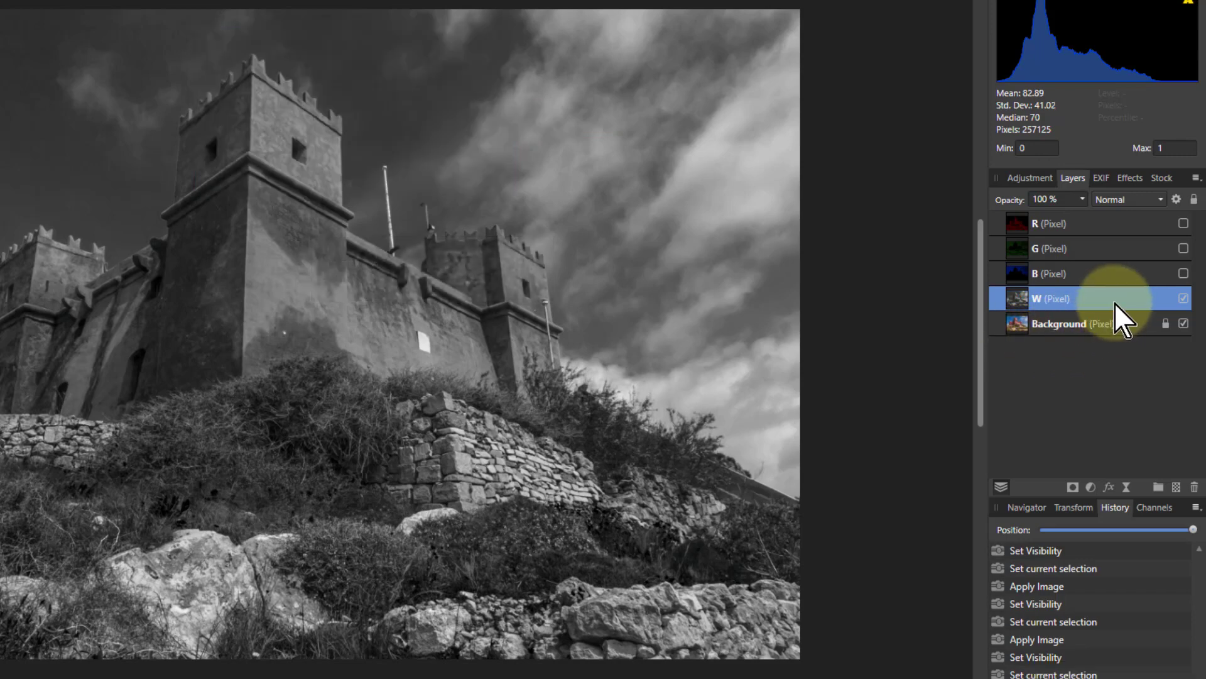
left_click(1184, 224)
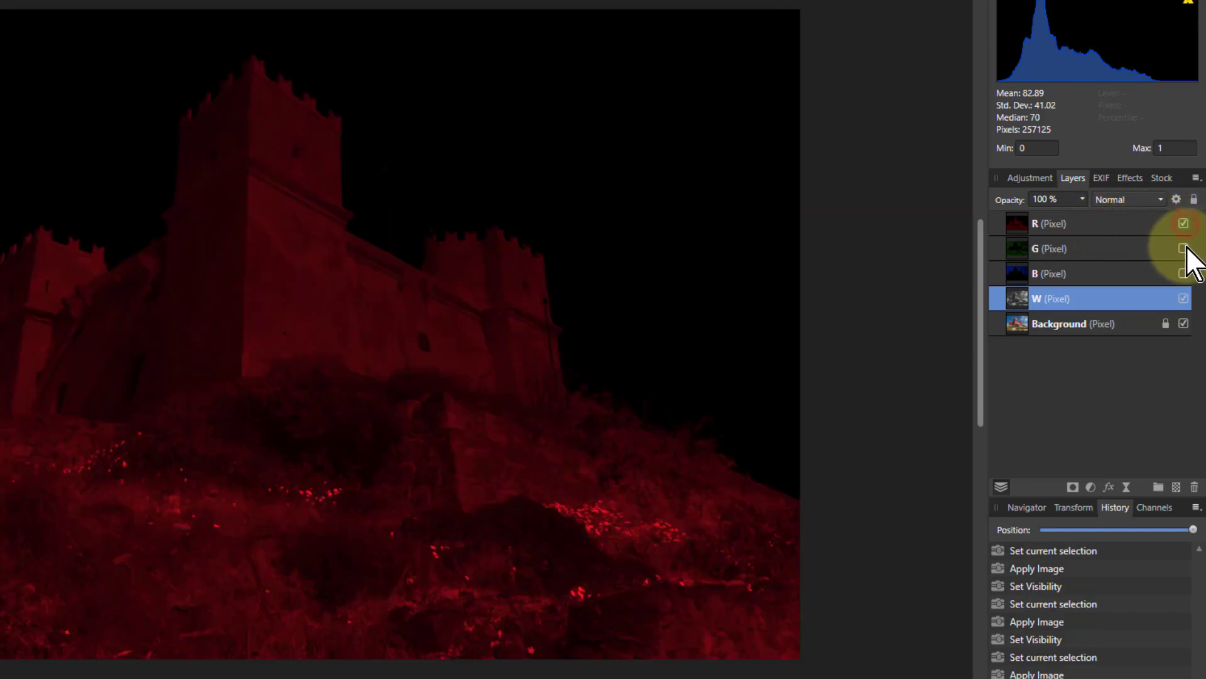
left_click(1184, 248)
left_click(1184, 273)
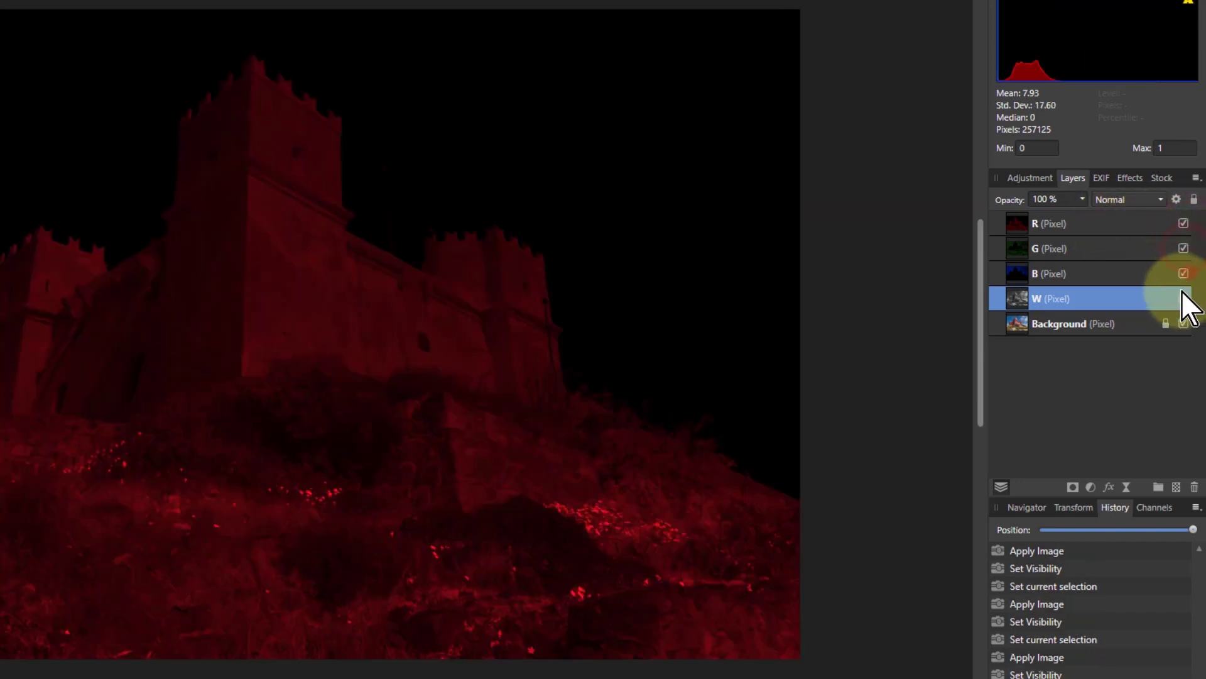
Step: Set the blend mode of layers R, G and B to Add
left_click(1053, 221)
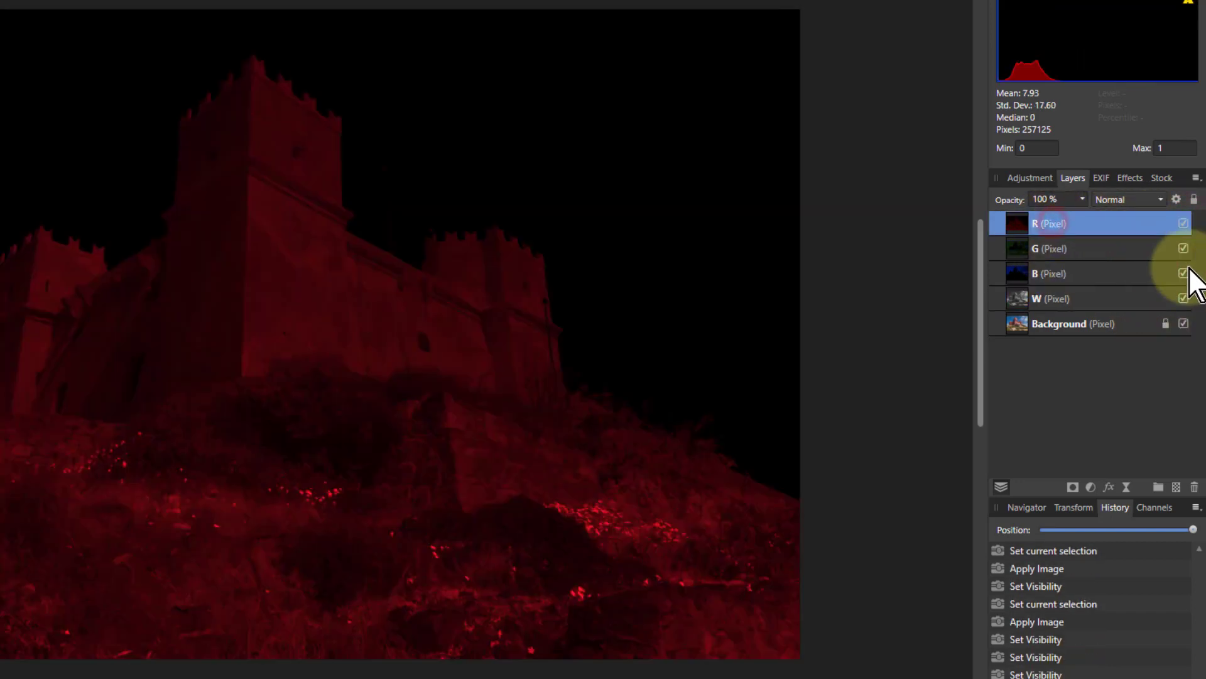
left_click(1081, 273, "shift")
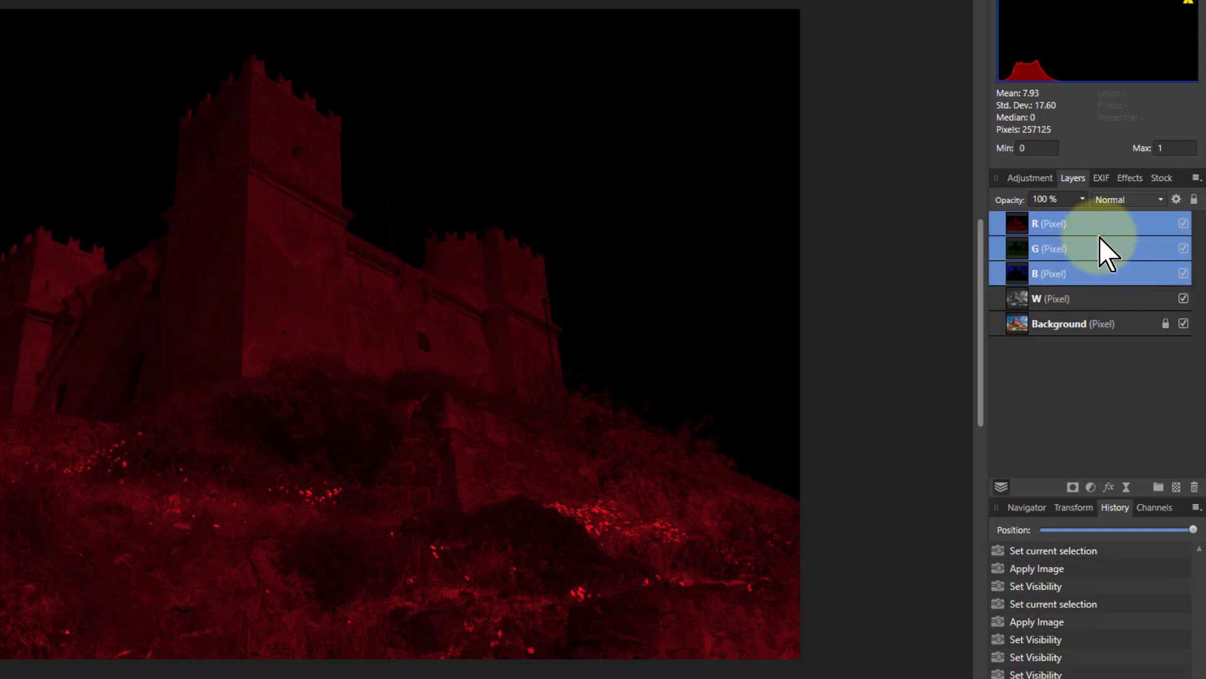
left_click(1128, 202)
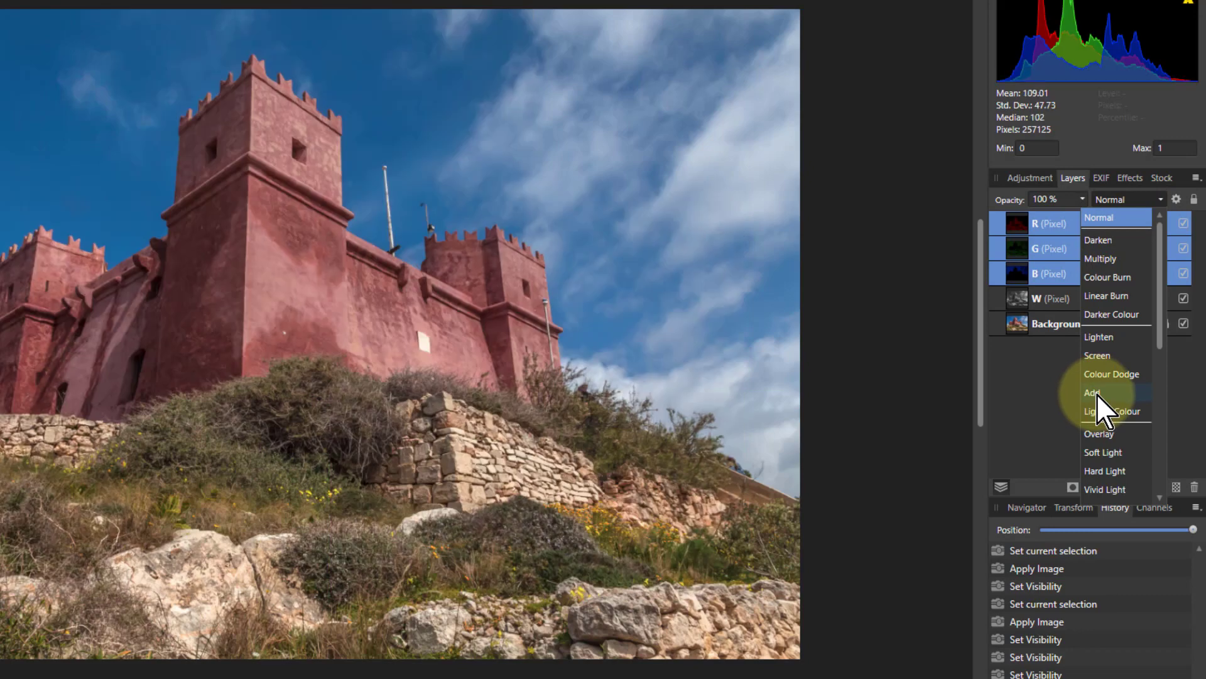
left_click(1096, 394)
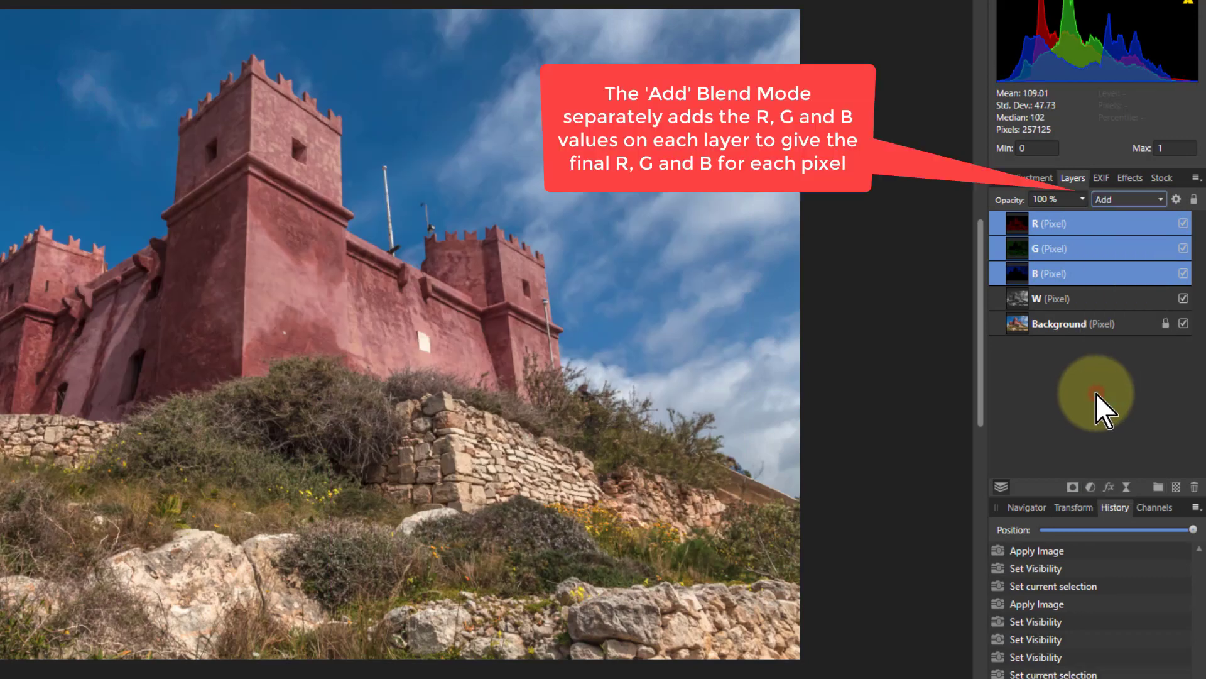
Step: Group layers R, G, B and W and name the group RGBW
left_click(1020, 221)
left_click(1026, 297, "shift")
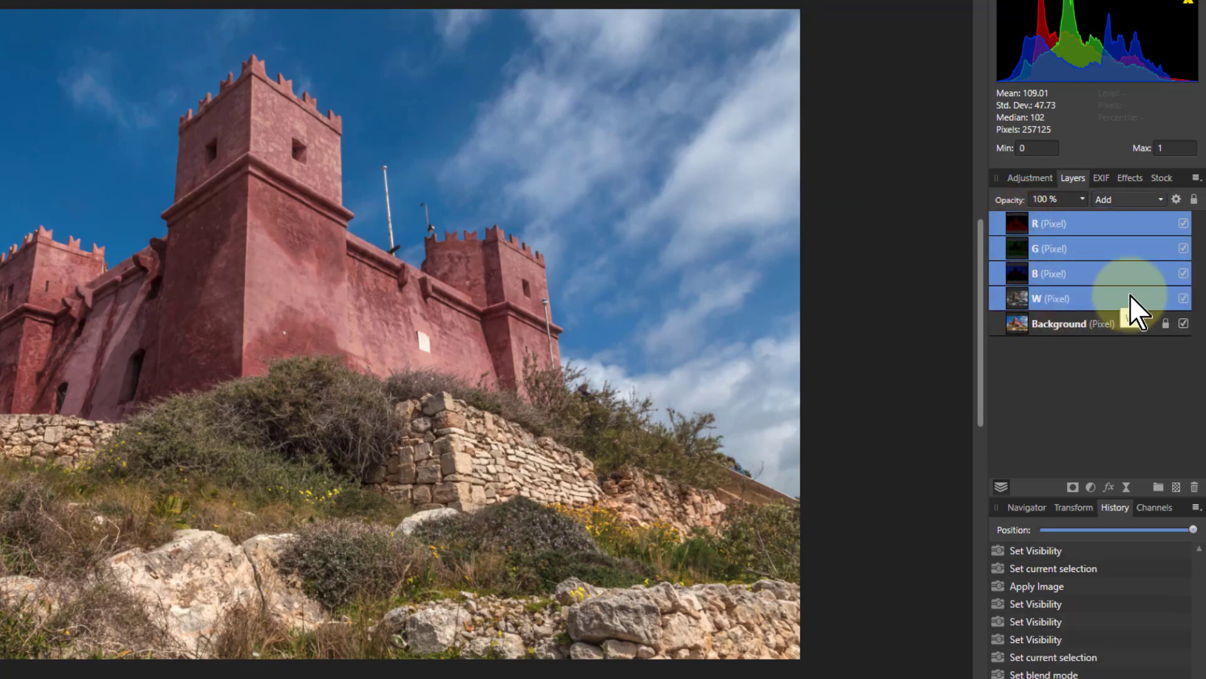
key("ctrl+g")
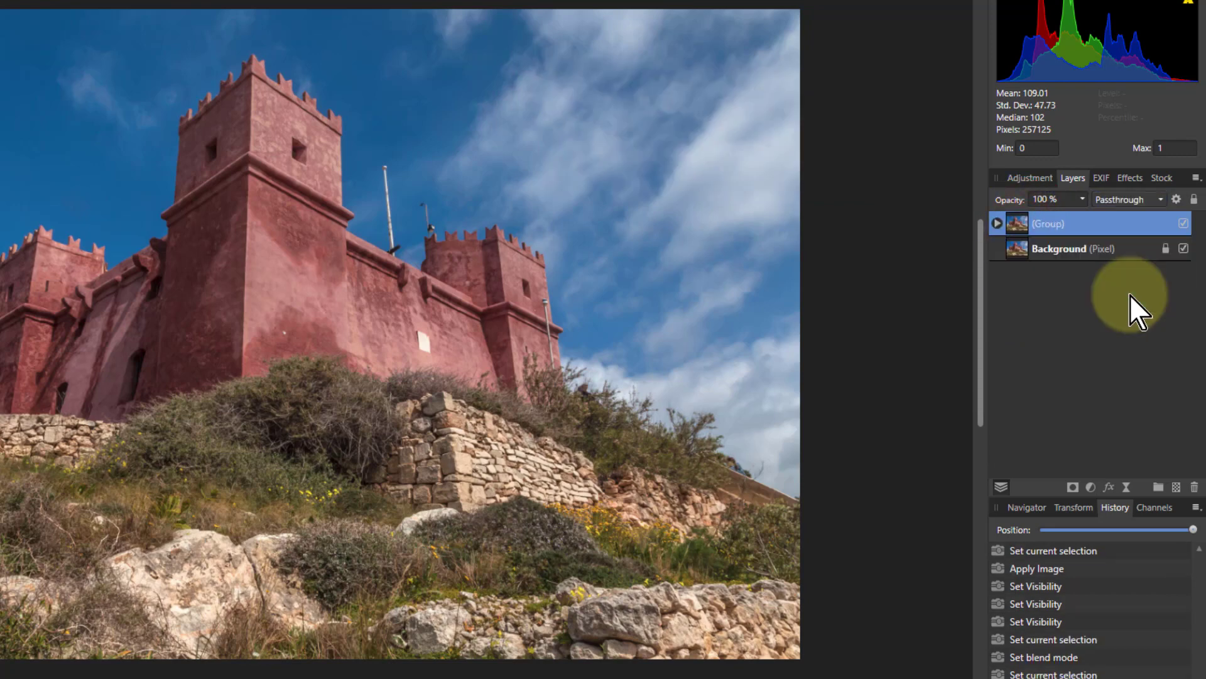
double_click(1066, 220)
type("RG")
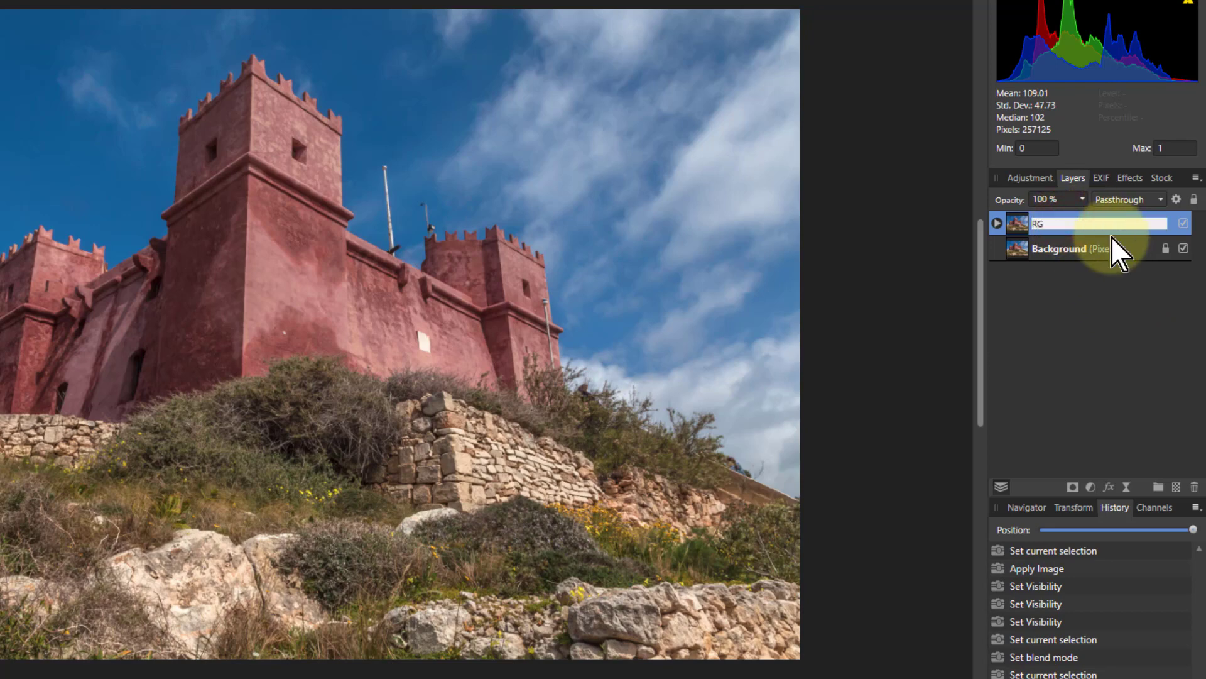
type("BW")
key("Return")
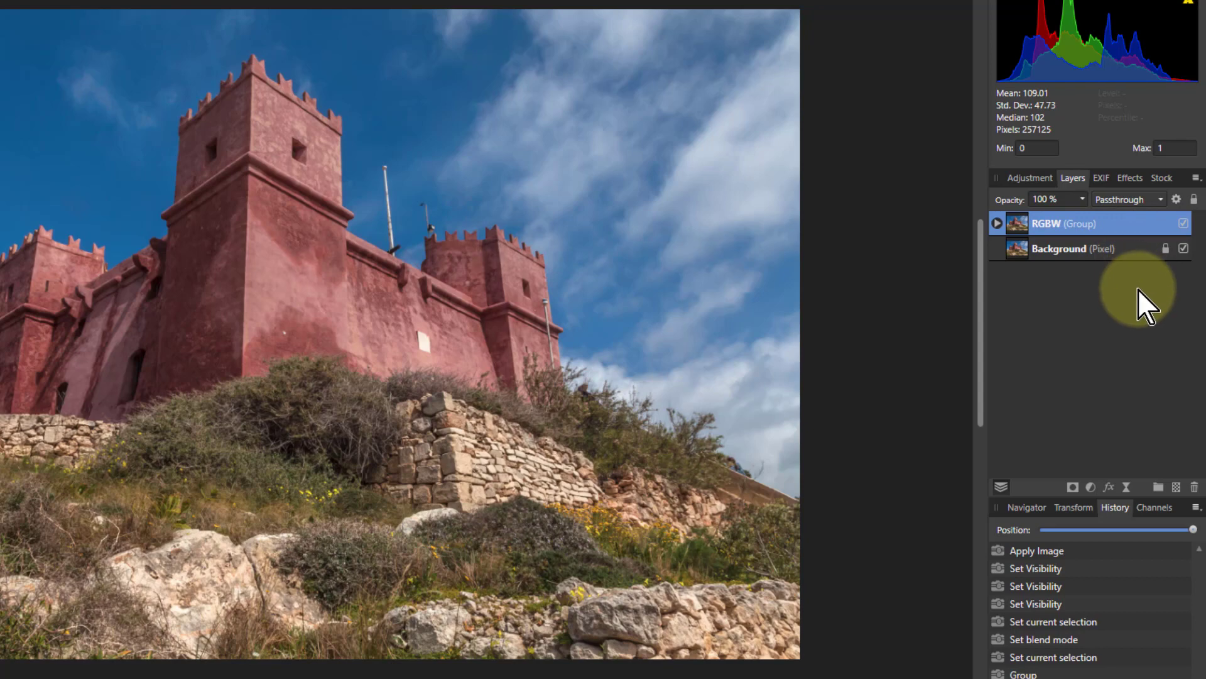
Step: Compare the RGBW group with the original photo by hiding and showing the group
left_click(1184, 223)
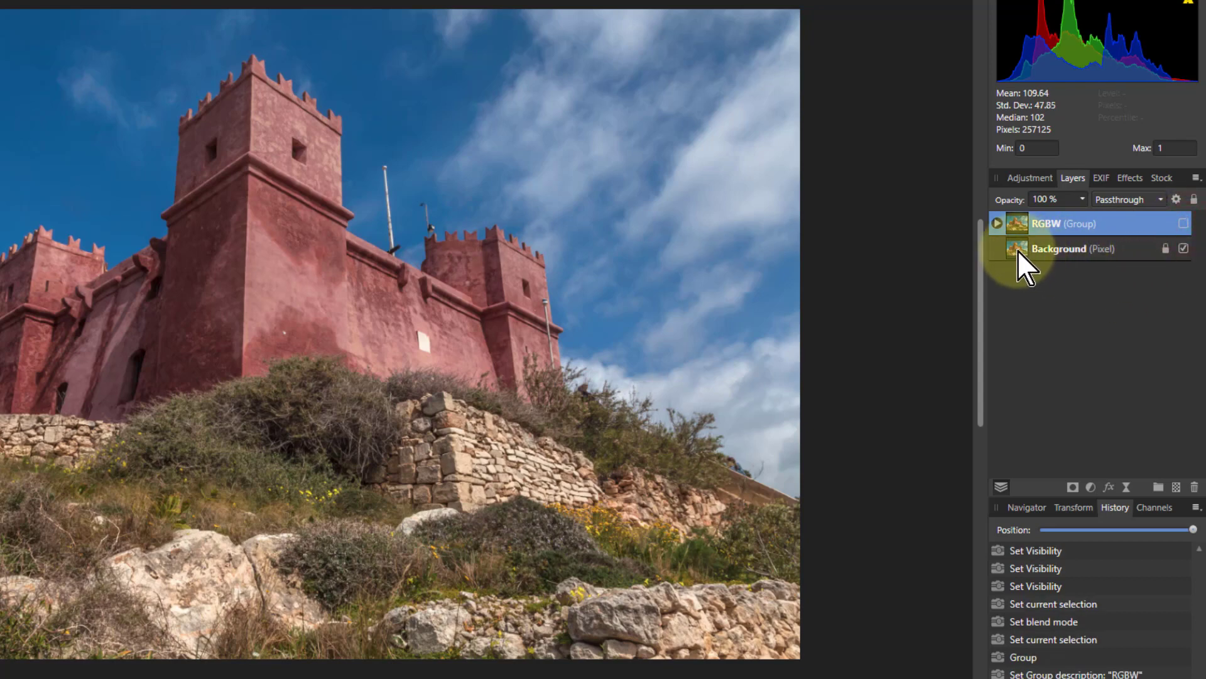
left_click(1184, 223)
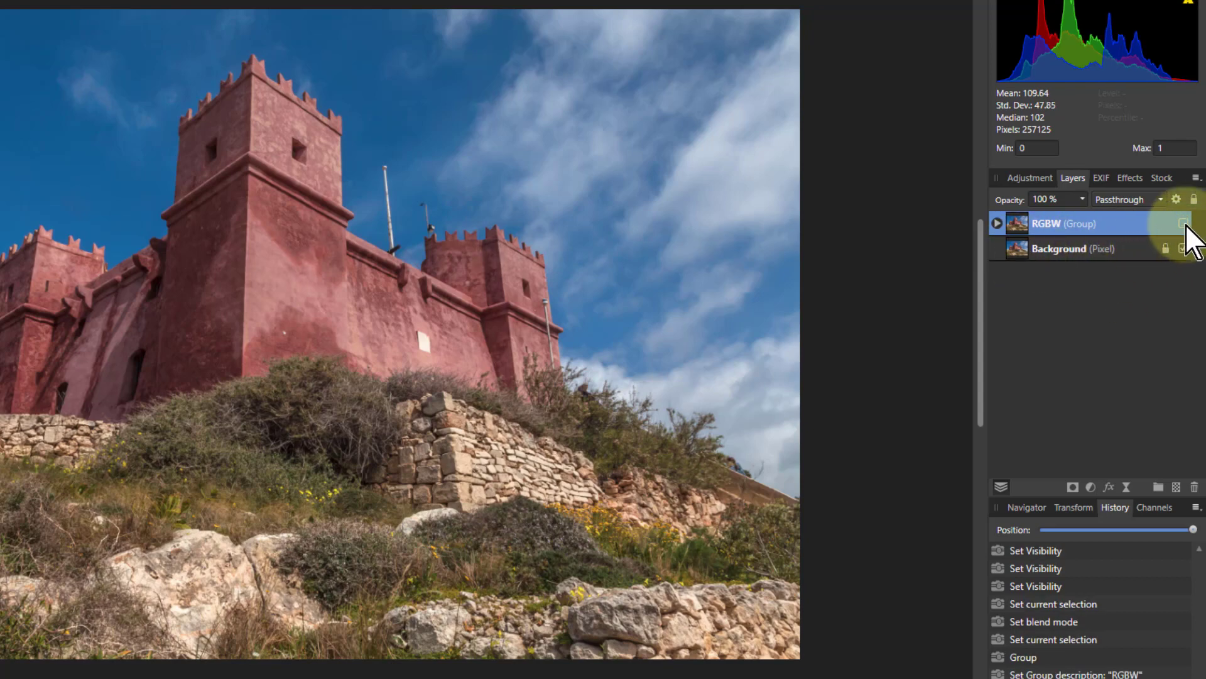
Step: Expand the RGBW group, hide the Background layer and check the image with layer W switched off
left_click(998, 223)
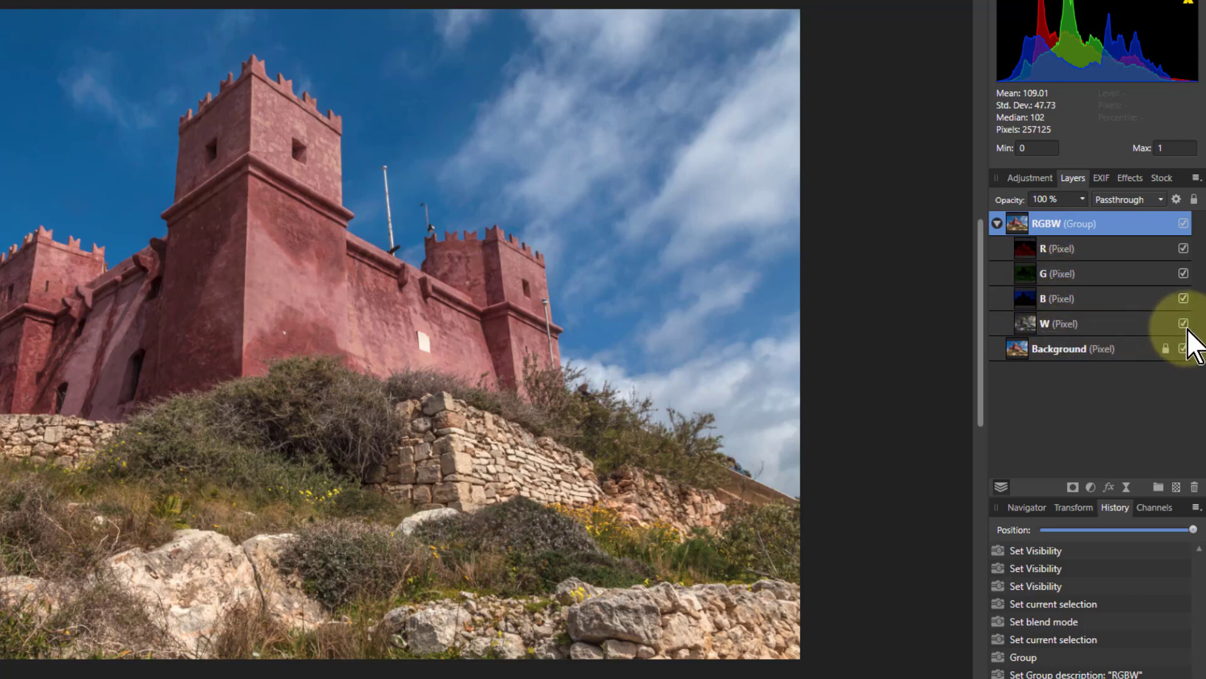
left_click(1183, 350)
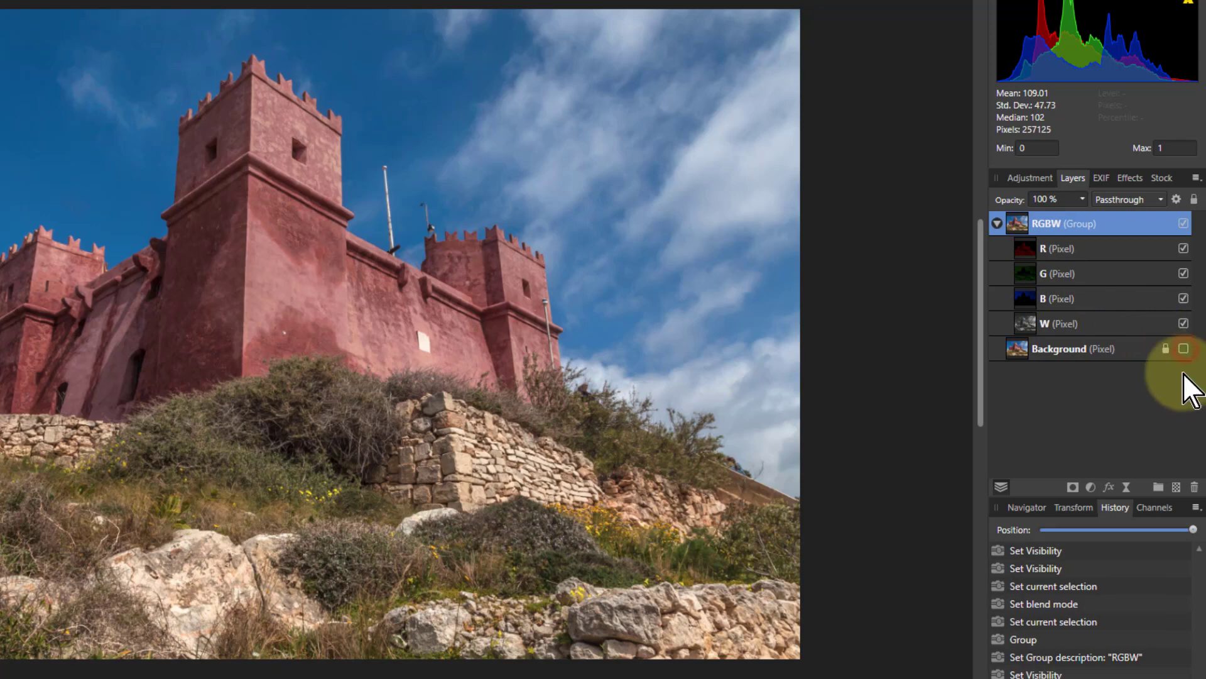
left_click(1184, 324)
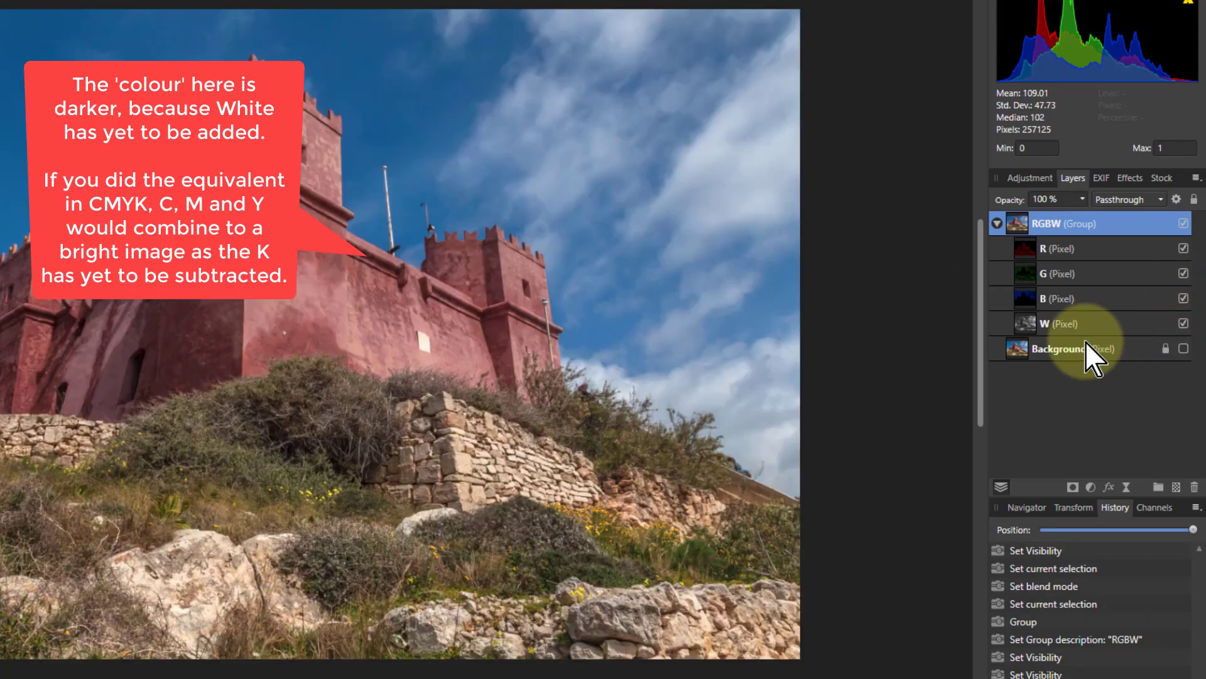
Step: Add a Curves adjustment to layer W with an S-shaped master curve that lifts the highlights and lowers the shadows
left_click(1031, 323)
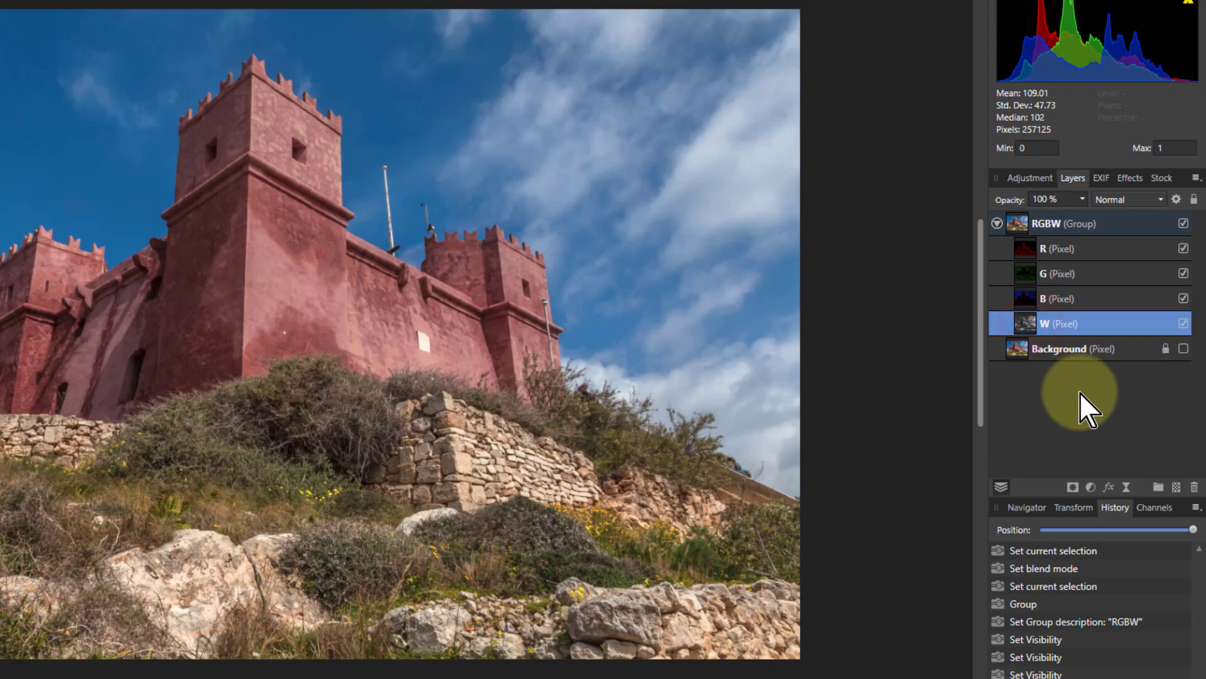
left_click(1093, 488)
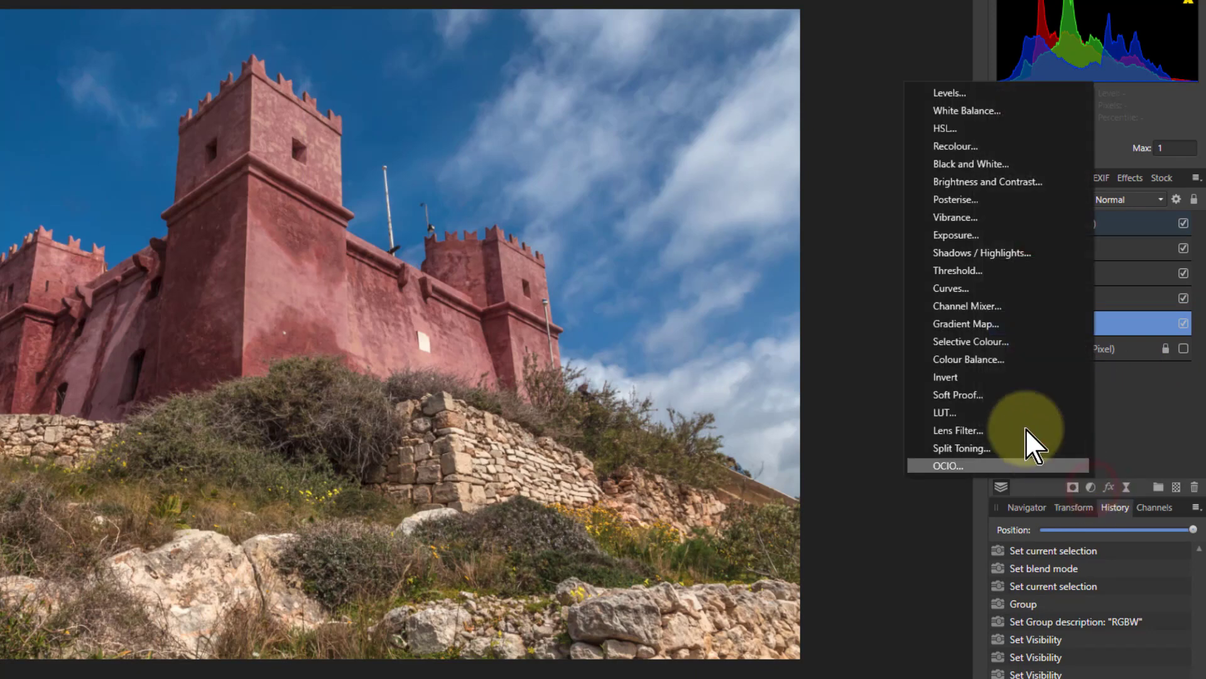
left_click(948, 288)
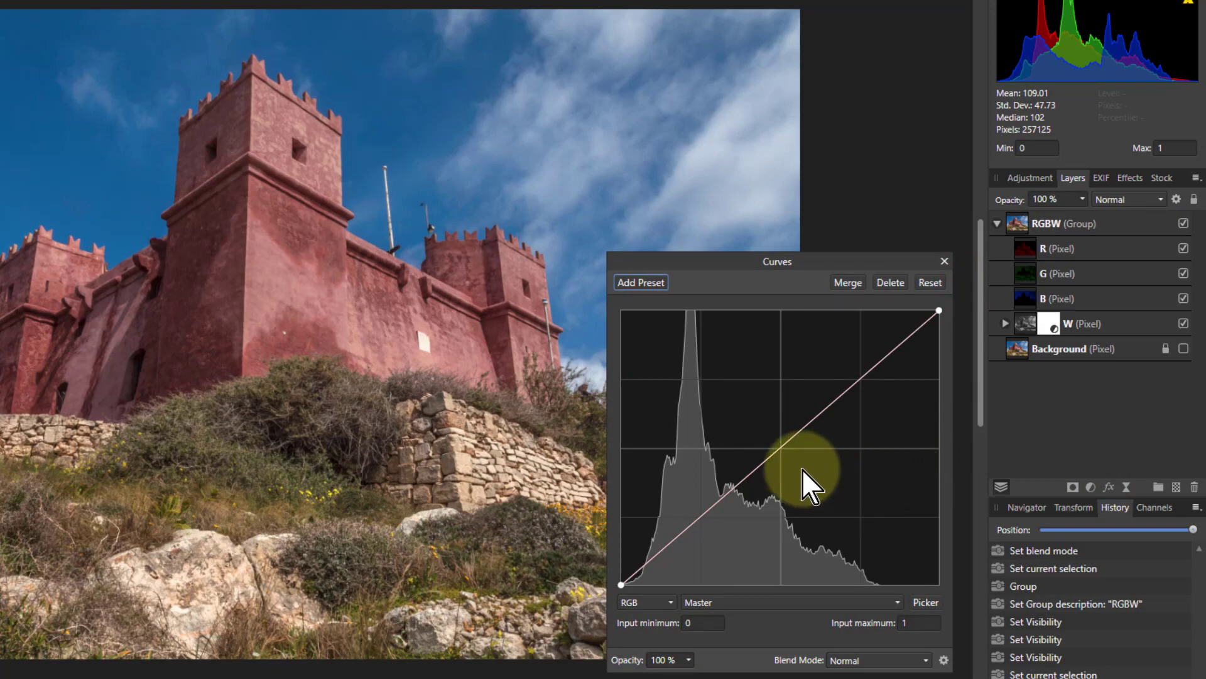
left_click(789, 441)
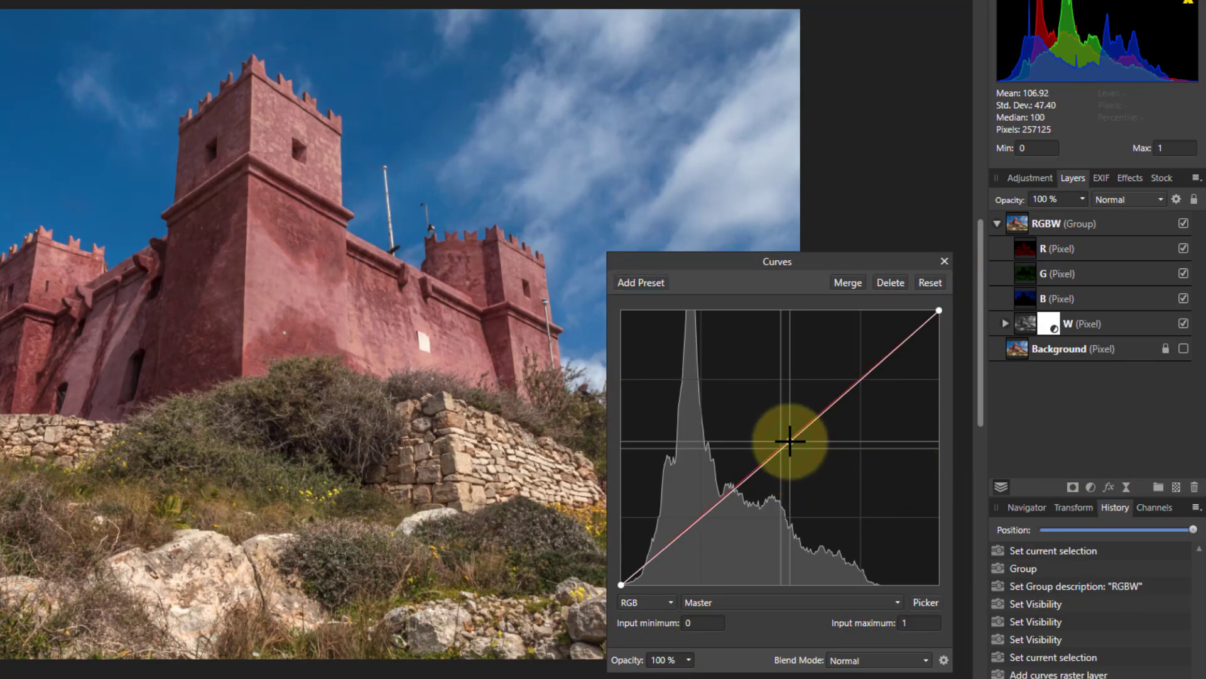
left_click_drag(790, 442, 841, 379)
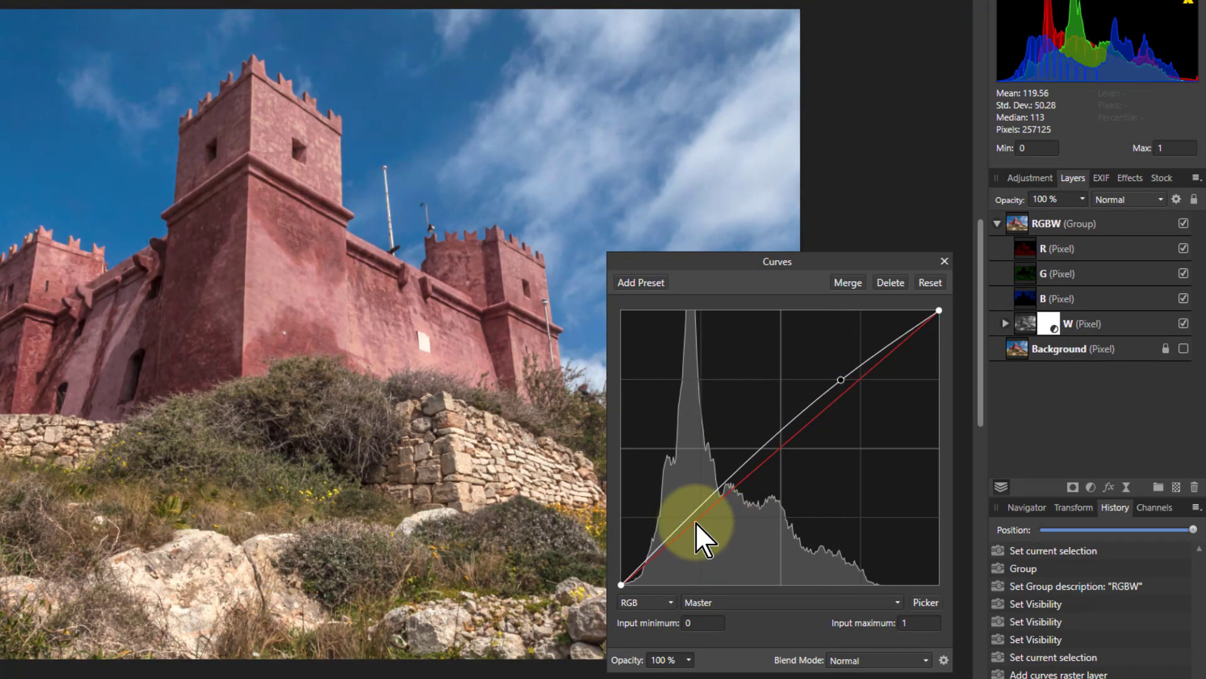
mouse_move(696, 523)
left_mouse_down()
mouse_move(695, 512)
mouse_move(708, 544)
mouse_move(704, 532)
left_mouse_up()
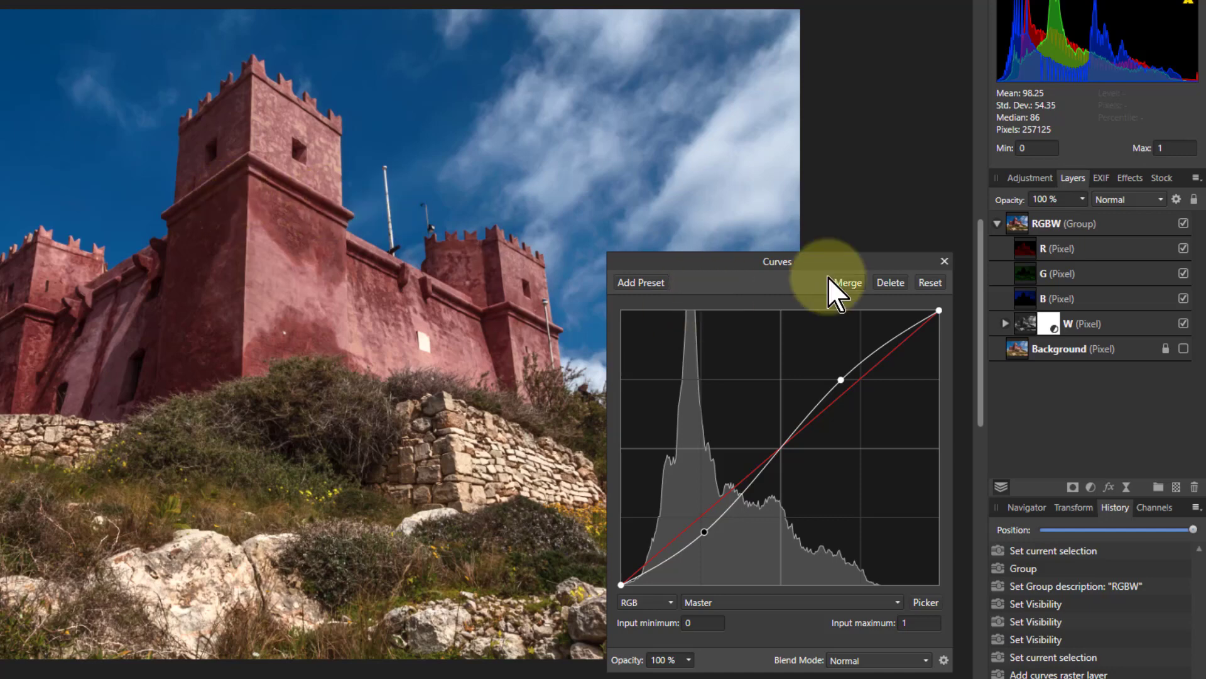
left_click(945, 261)
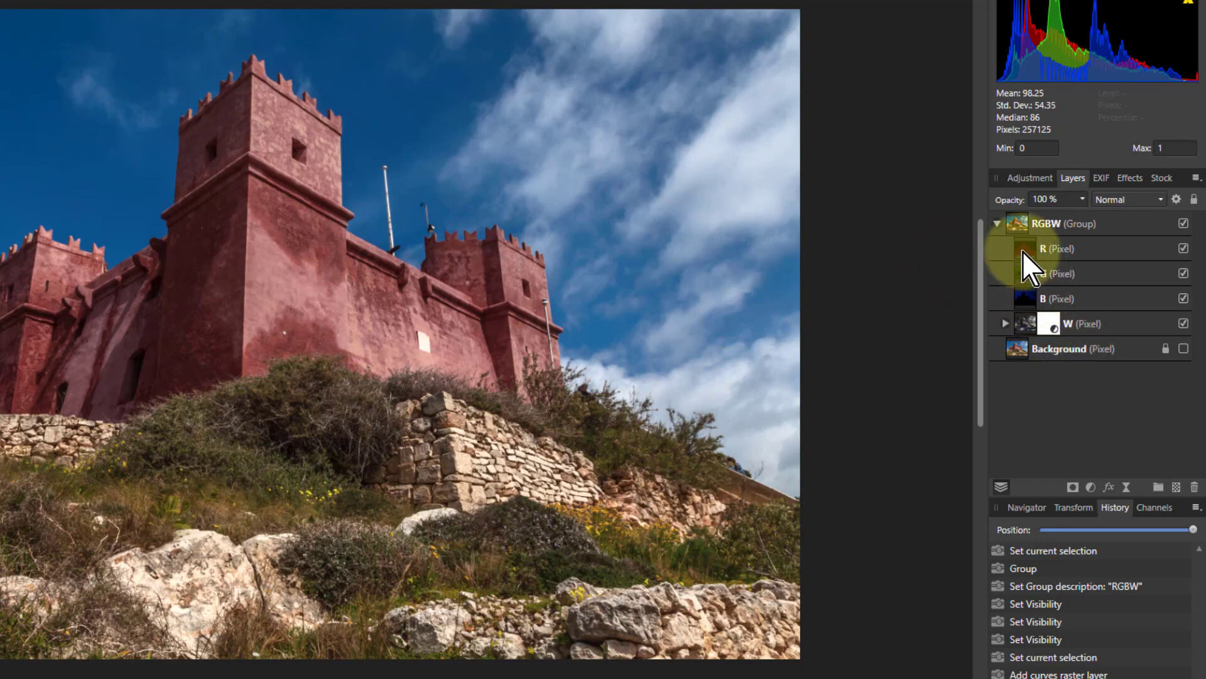
Step: Add a Curves adjustment to layer R and raise the master curve slightly just above its midpoint
left_click(1024, 251)
left_click(1090, 487)
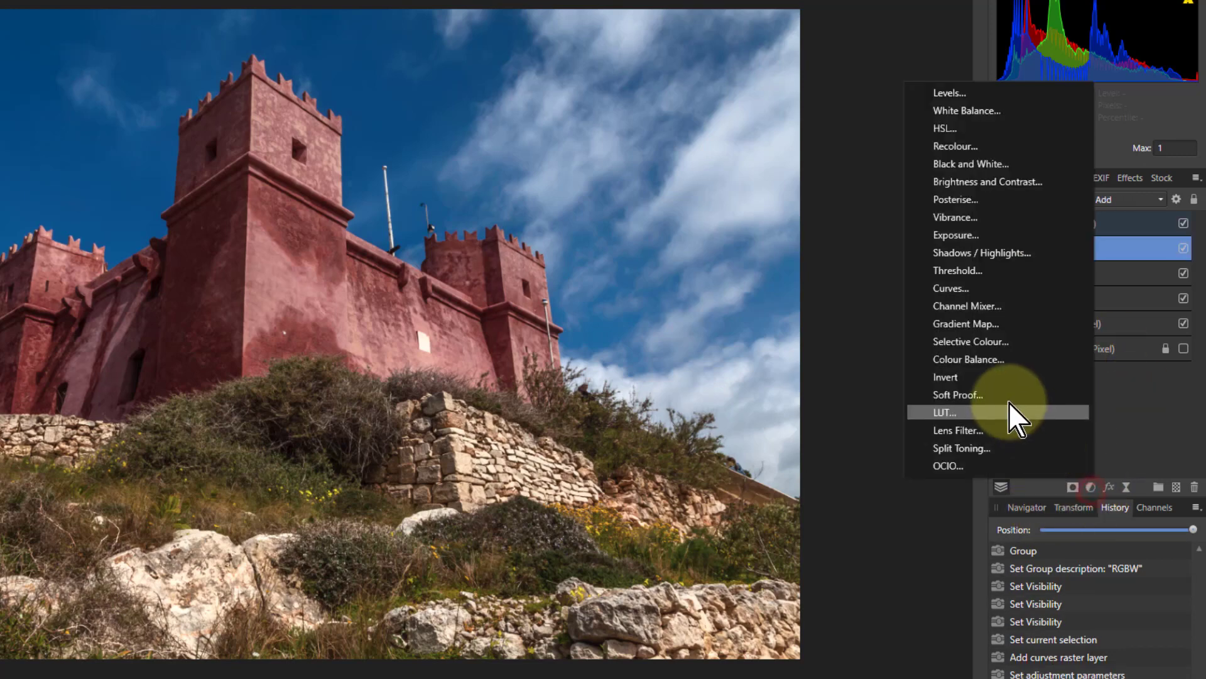
left_click(923, 288)
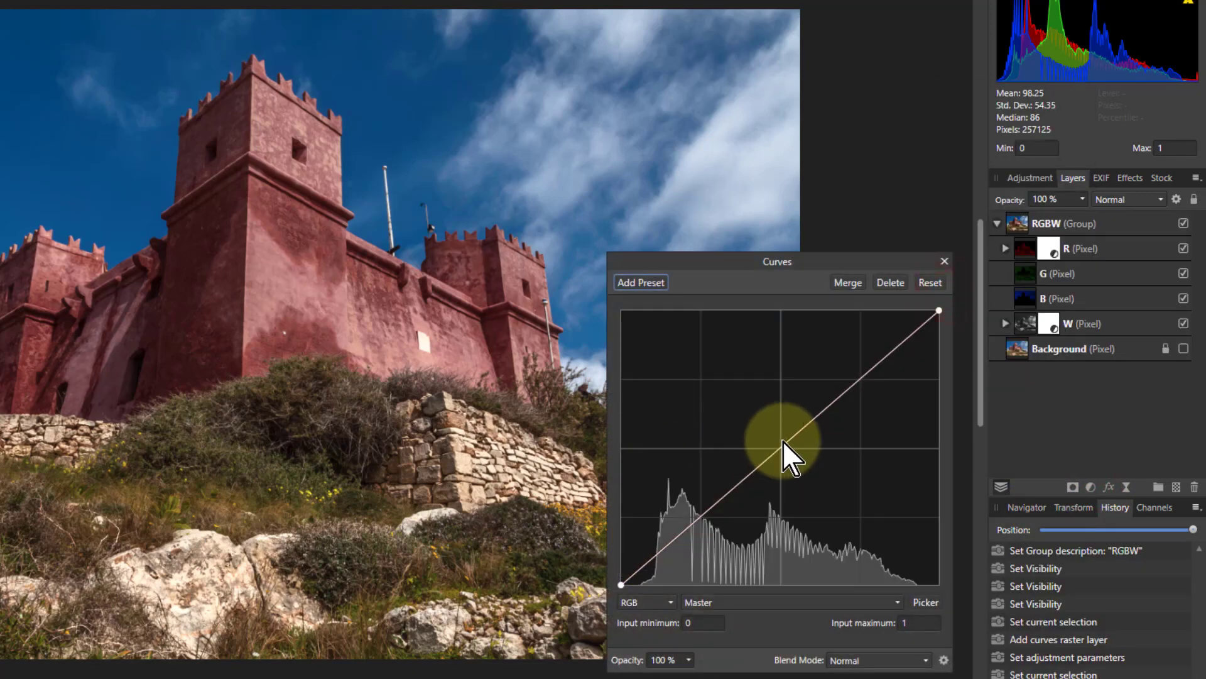
left_click_drag(784, 442, 813, 404)
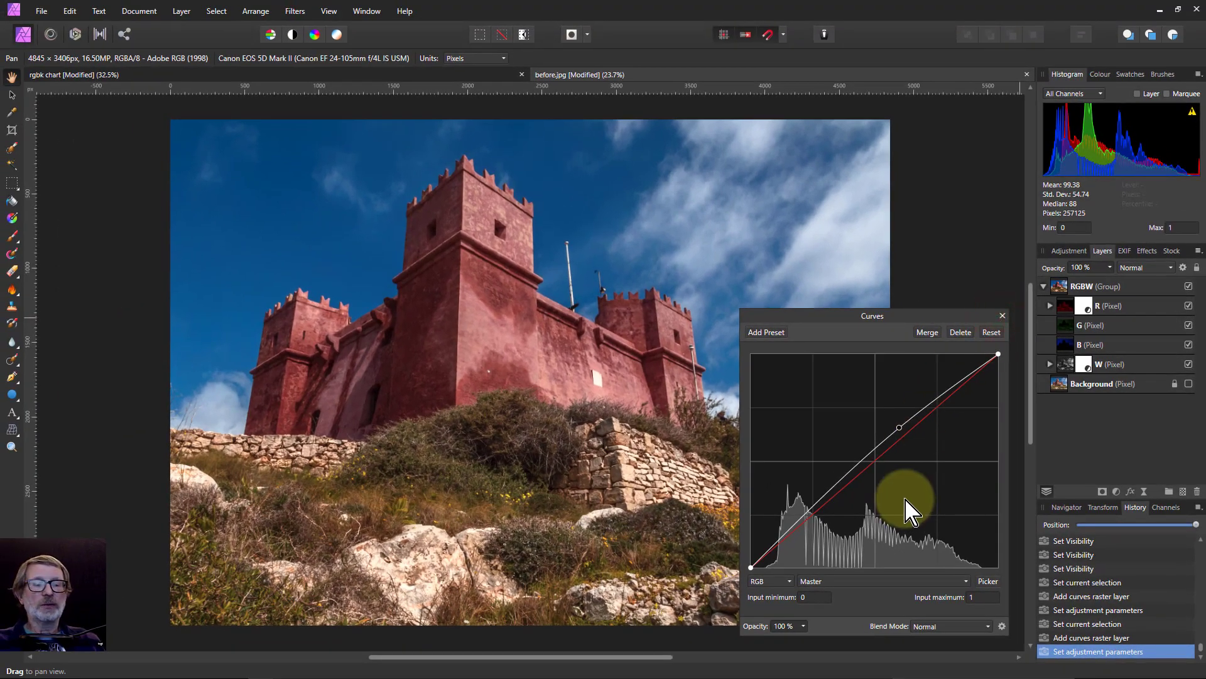
left_click(1002, 316)
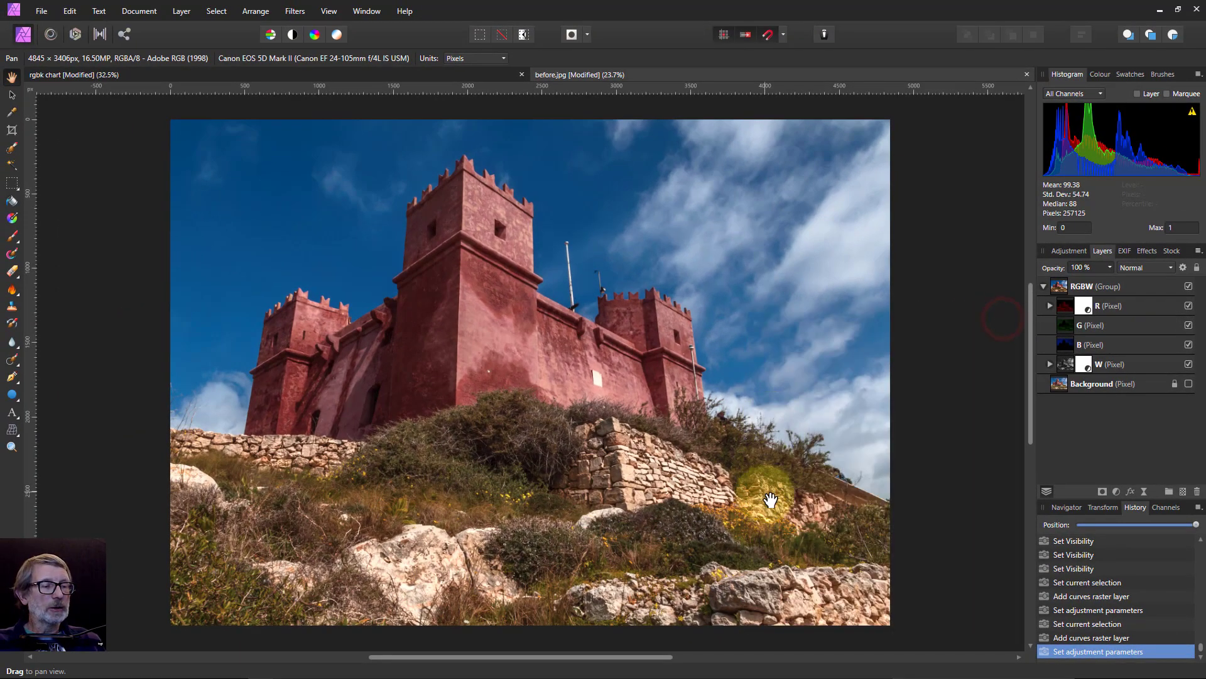